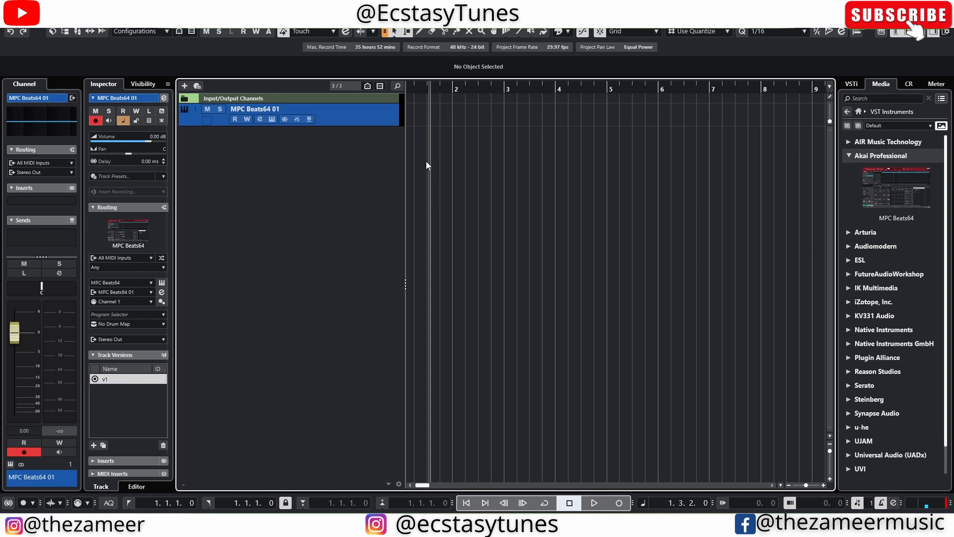
- Draw a one-bar MIDI part on the MPC Beats64 01 track and render it in place with current settings
{"action": "mouse_move", "coordinate": [408, 109]}
{"action": "left_mouse_down"}
{"action": "mouse_move", "coordinate": [472, 128]}
{"action": "mouse_move", "coordinate": [432, 121]}
{"action": "mouse_move", "coordinate": [460, 122]}
{"action": "left_mouse_up"}
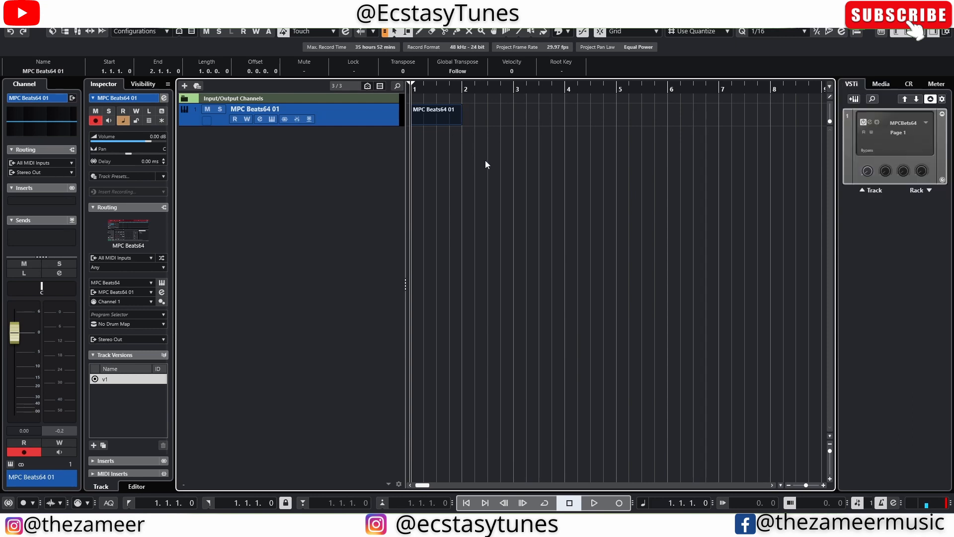
{"action": "right_click", "coordinate": [441, 116]}
{"action": "mouse_move", "coordinate": [492, 185]}
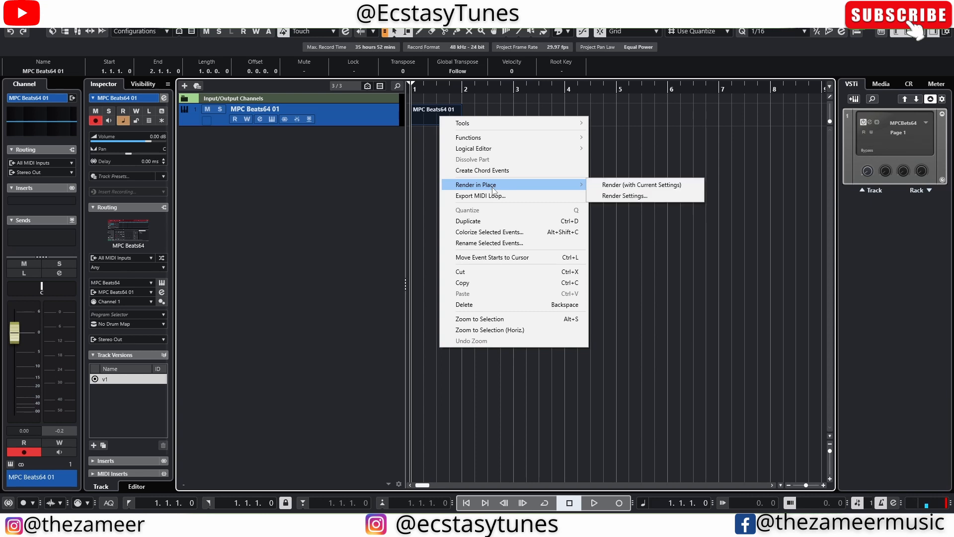
{"action": "left_click", "coordinate": [682, 185]}
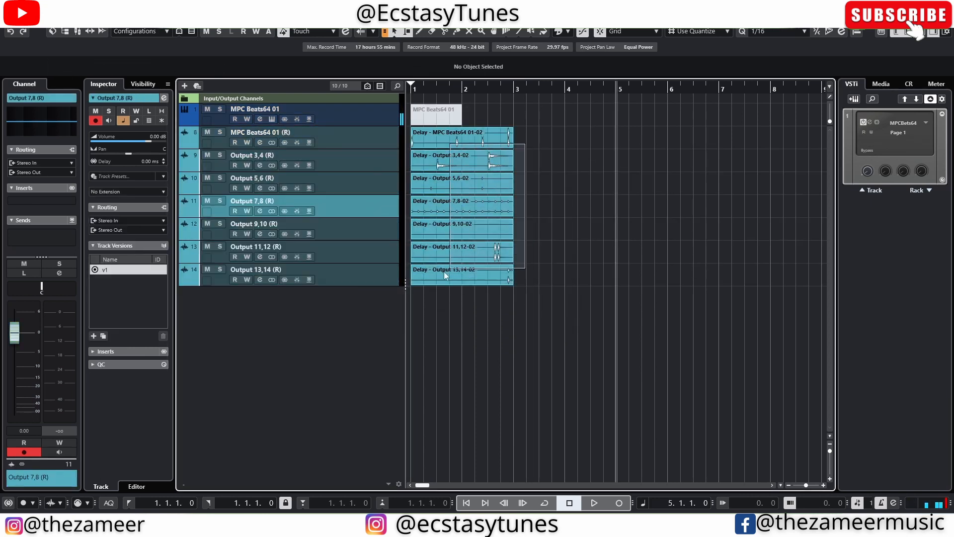
- Enlarge the track heights and zoom in on the start of the rendered audio events
{"action": "left_click_drag", "start_coordinate": [525, 144], "coordinate": [429, 297]}
{"action": "left_click", "coordinate": [543, 177]}
{"action": "scroll", "coordinate": [528, 232], "scroll_direction": "down", "scroll_amount": 1}
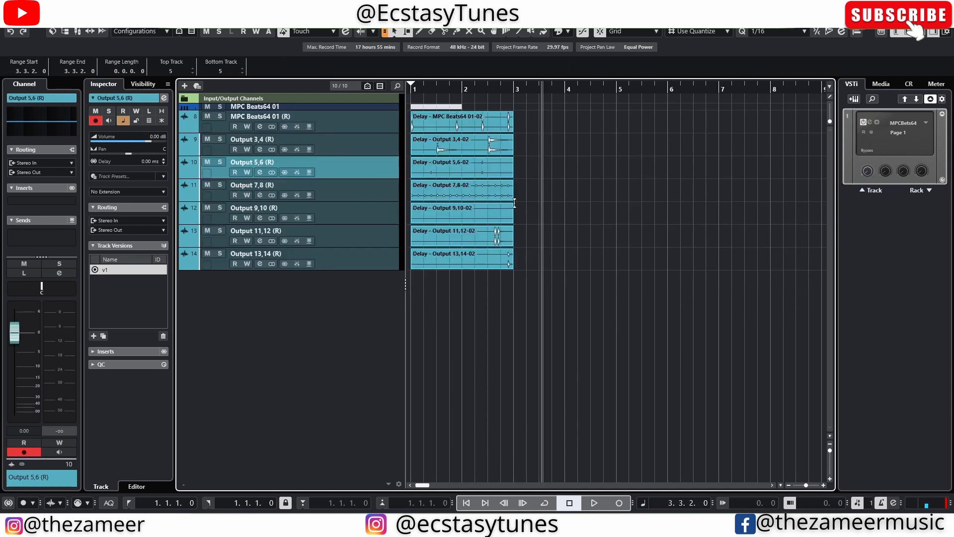
{"action": "key", "text": "shift+h"}
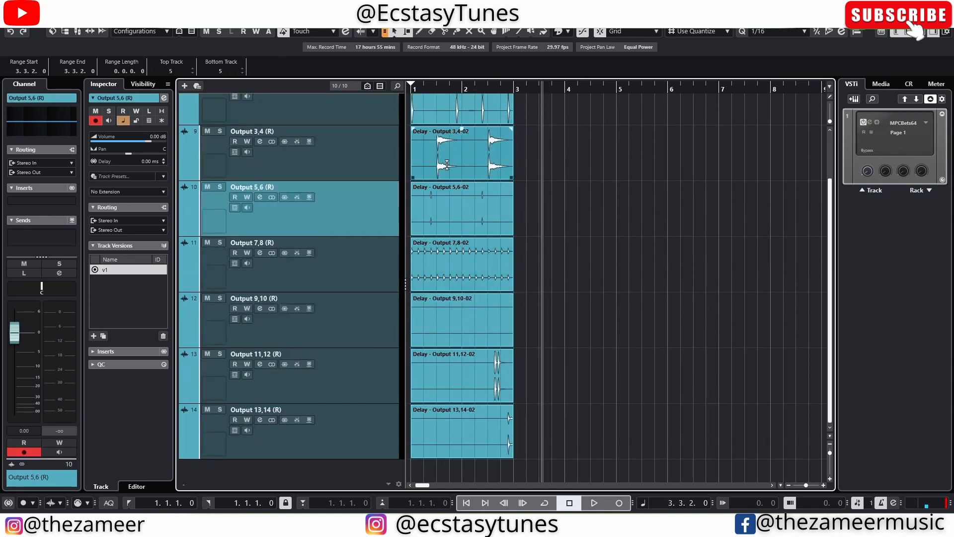
{"action": "left_click", "coordinate": [408, 183]}
{"action": "key", "text": "h"}
{"action": "key", "text": "h"}
{"action": "key", "text": "h"}
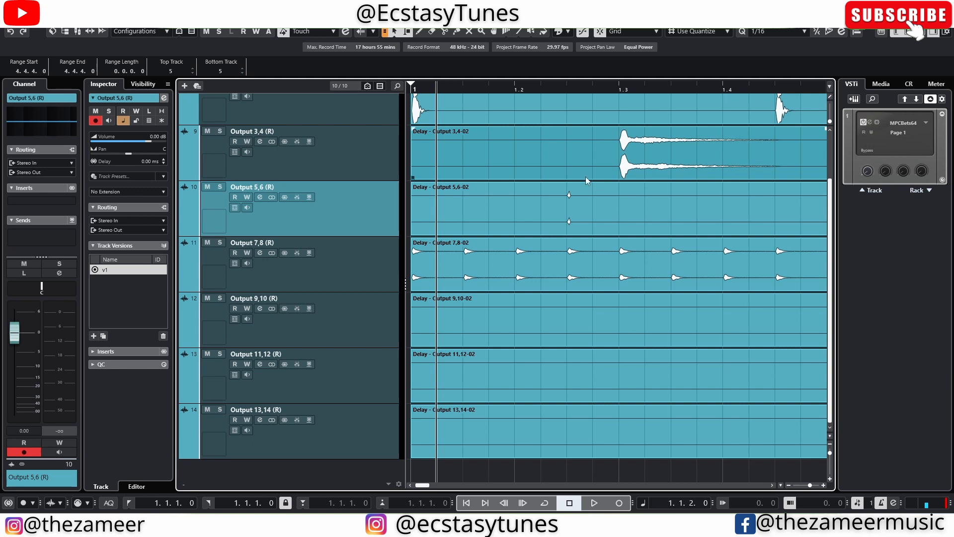
- Examine the decay of the rendered hits on the Output 3,4 and MPC Beats64 01 (R) tracks
{"action": "left_click_drag", "start_coordinate": [605, 149], "coordinate": [801, 149]}
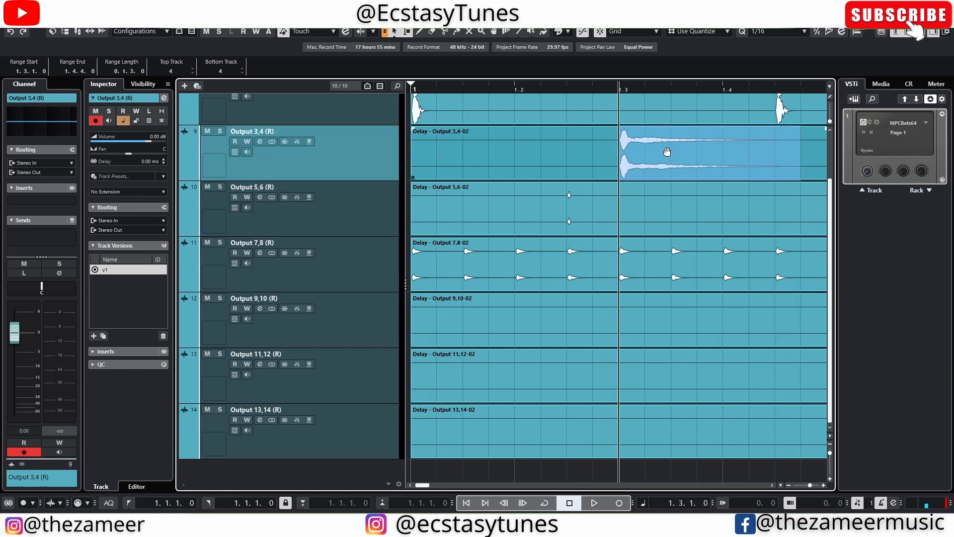
{"action": "left_click_drag", "start_coordinate": [389, 181], "coordinate": [392, 202]}
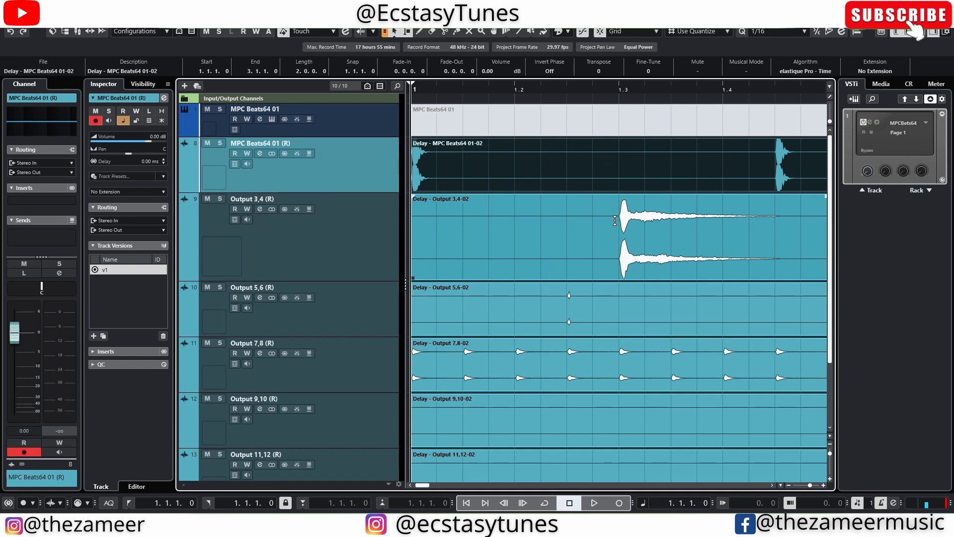
{"action": "left_click_drag", "start_coordinate": [616, 222], "coordinate": [795, 225]}
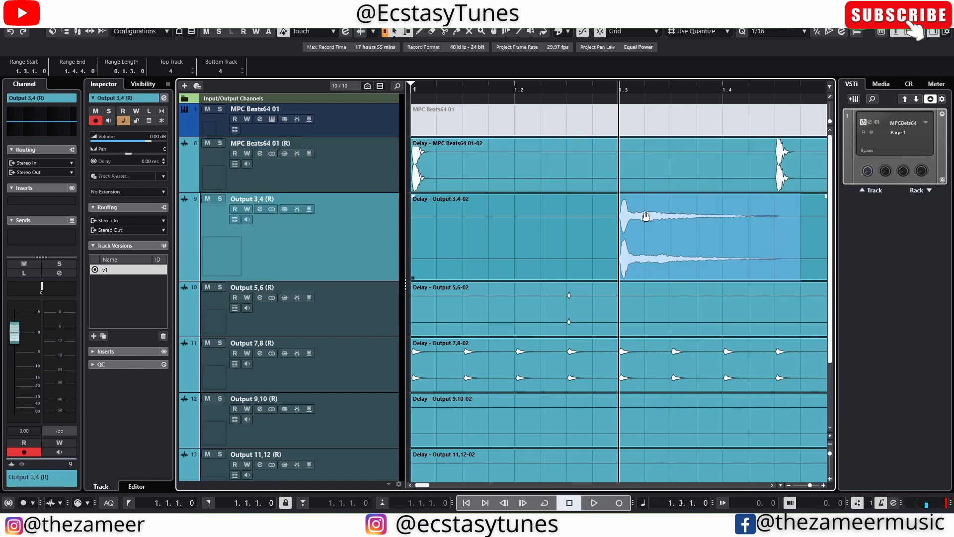
{"action": "left_click", "coordinate": [776, 190]}
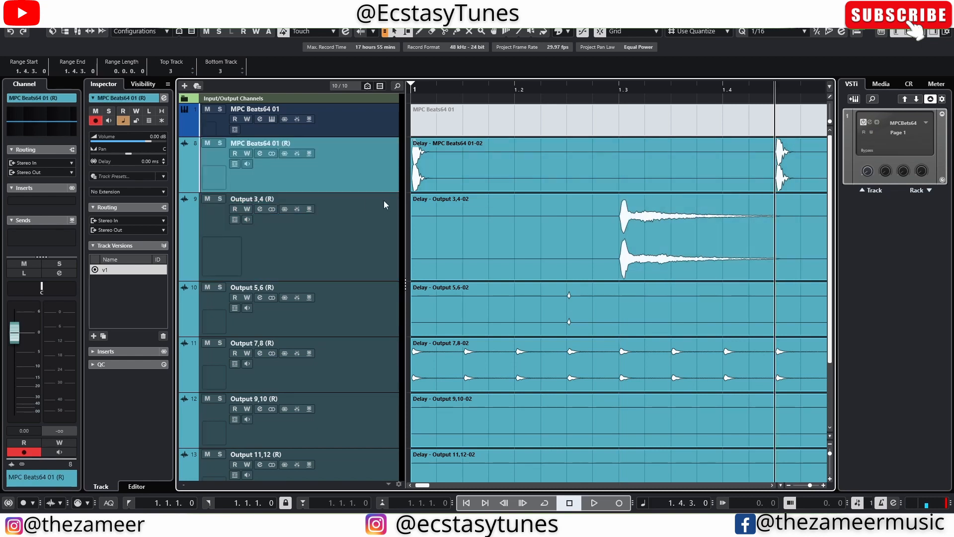
{"action": "left_click_drag", "start_coordinate": [388, 193], "coordinate": [388, 291]}
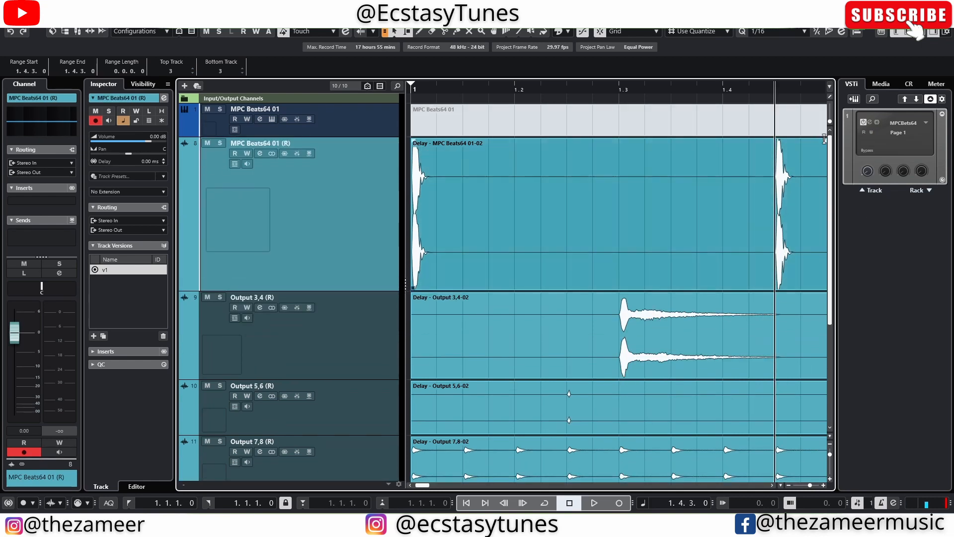
{"action": "left_click_drag", "start_coordinate": [793, 155], "coordinate": [755, 164]}
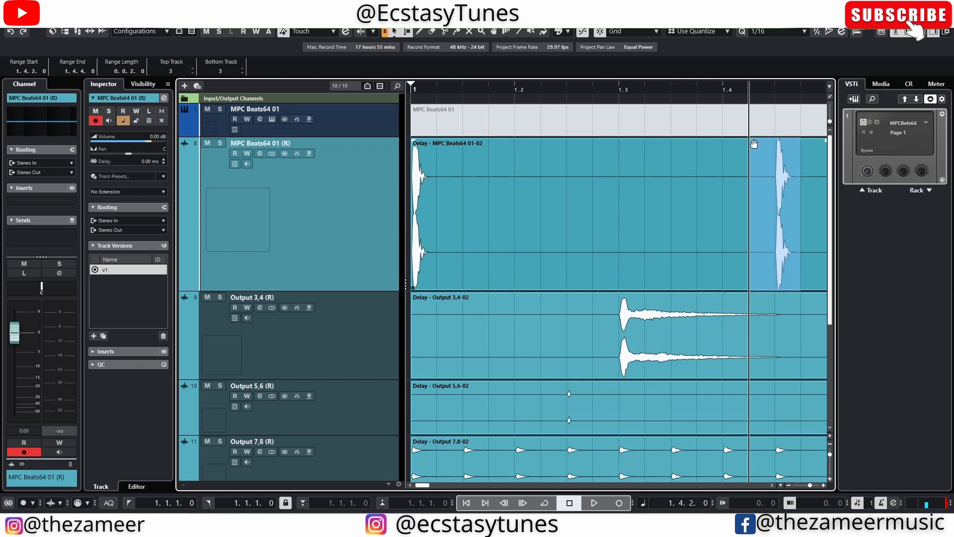
{"action": "left_click", "coordinate": [721, 170]}
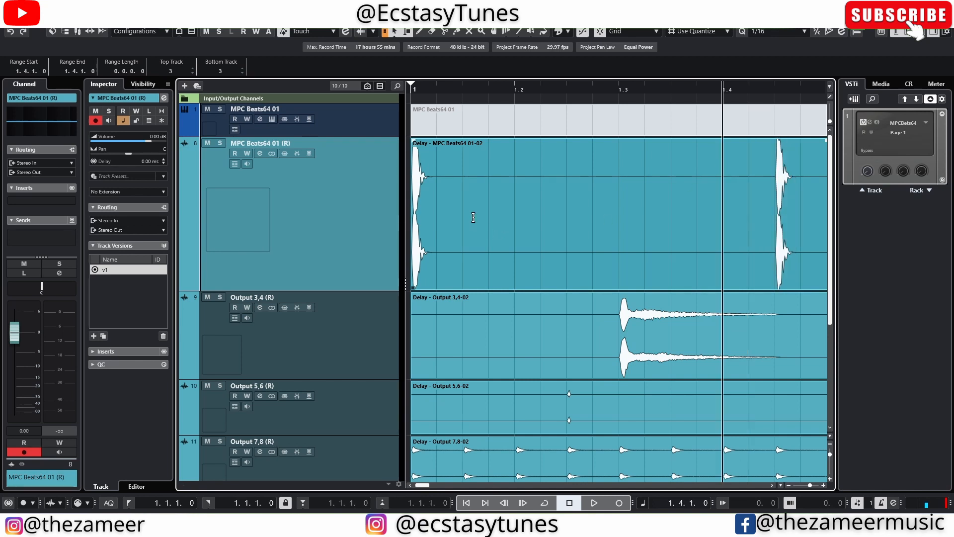
{"action": "left_click", "coordinate": [570, 230]}
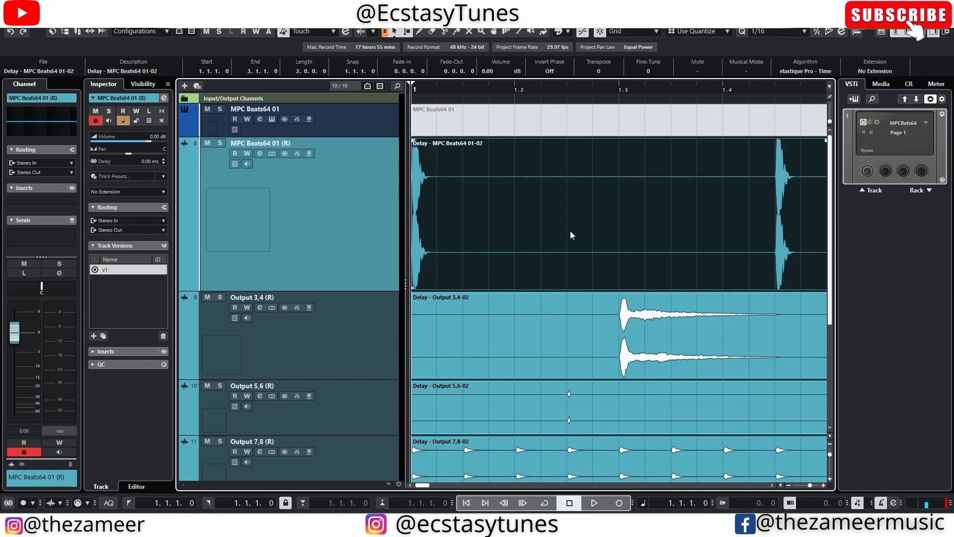
{"action": "scroll", "coordinate": [544, 96], "scroll_direction": "down", "scroll_amount": 7}
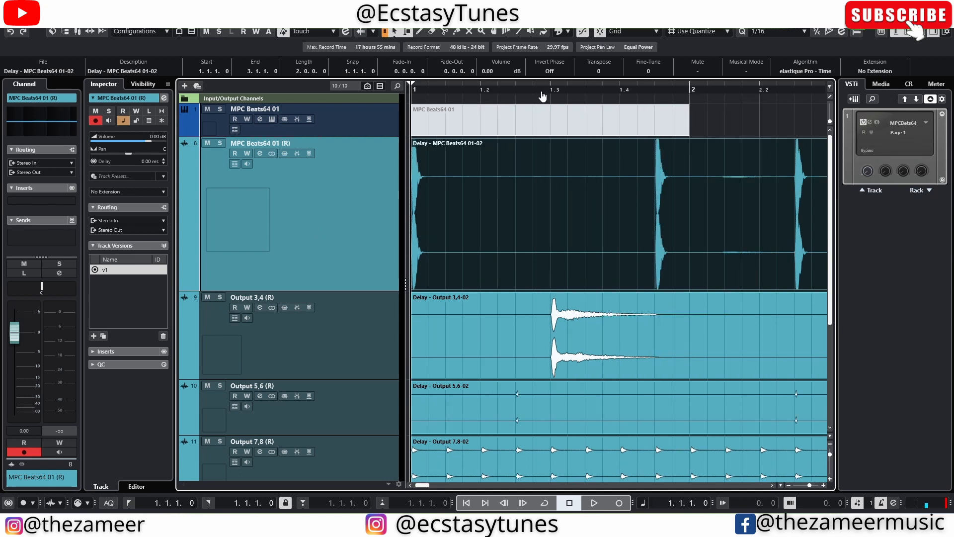
{"action": "left_click", "coordinate": [642, 217]}
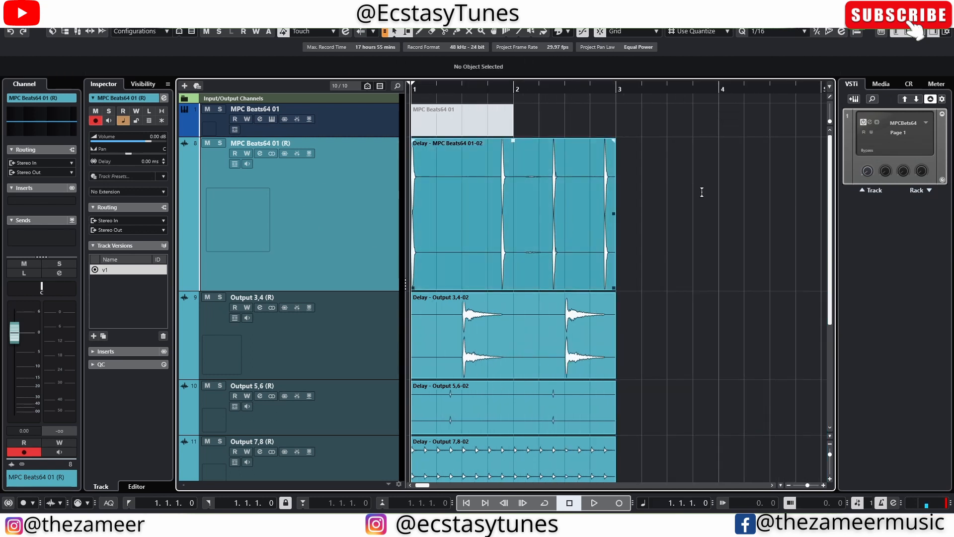
{"action": "left_click", "coordinate": [564, 254]}
{"action": "scroll", "coordinate": [463, 304], "scroll_direction": "up", "scroll_amount": 7}
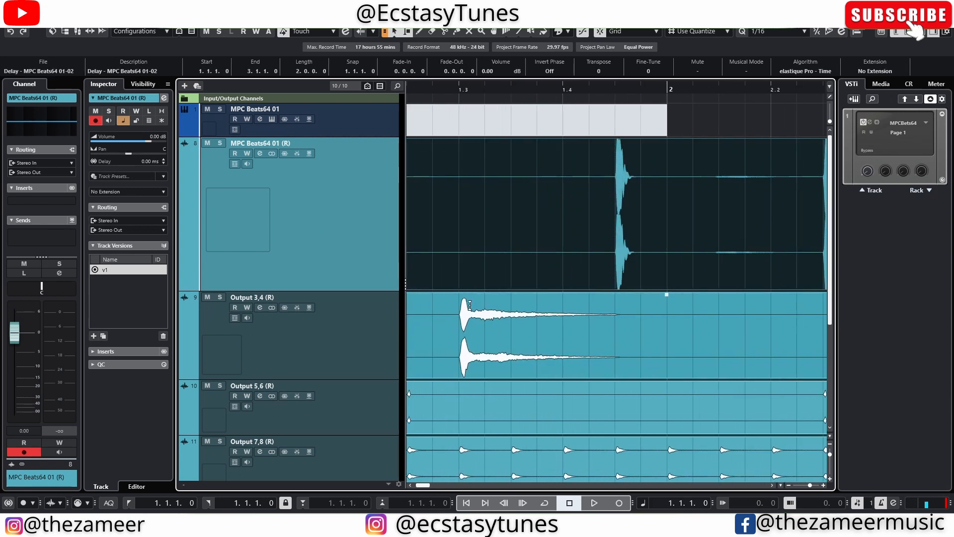
- Try lowering the Output 3,4 event's volume to -5 dB and then -7 dB, undoing each change
{"action": "left_click", "coordinate": [505, 347]}
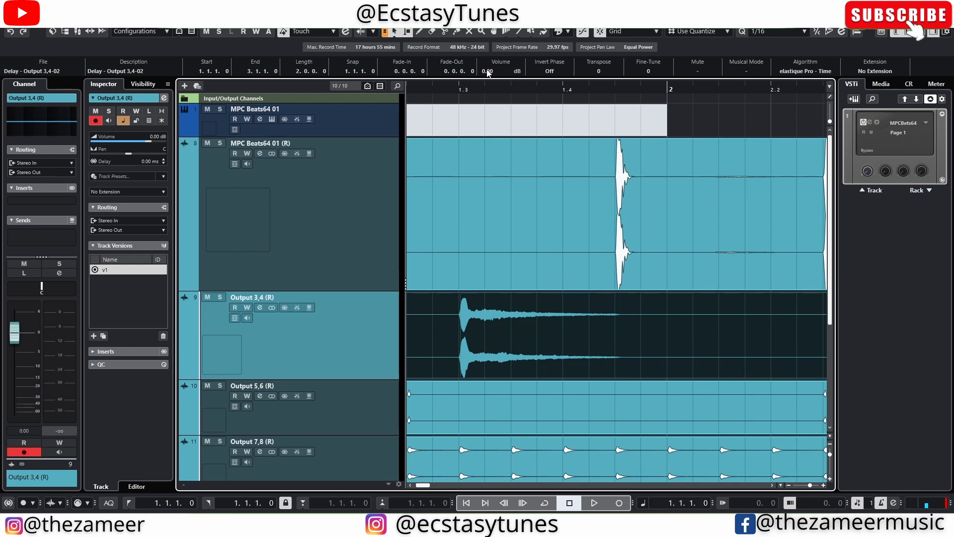
{"action": "scroll", "coordinate": [487, 71], "scroll_direction": "down", "scroll_amount": 5}
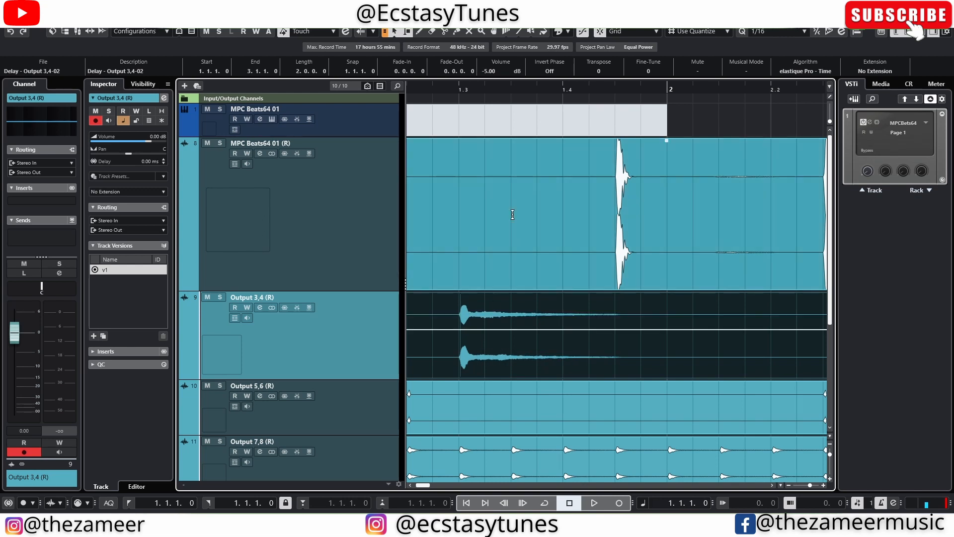
{"action": "key", "text": "ctrl+z"}
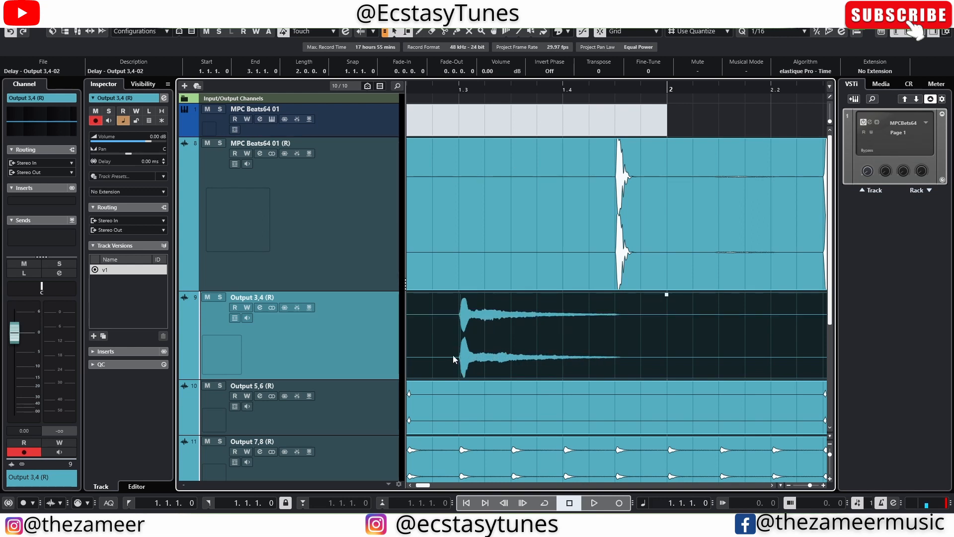
{"action": "left_click_drag", "start_coordinate": [667, 293], "coordinate": [665, 340]}
{"action": "scroll", "coordinate": [614, 248], "scroll_direction": "down", "scroll_amount": 5}
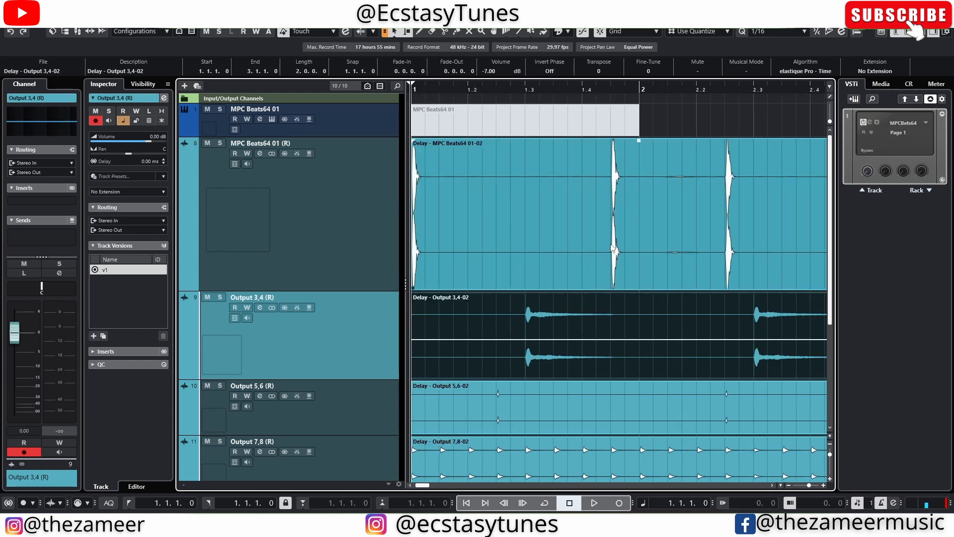
{"action": "key", "text": "ctrl+z"}
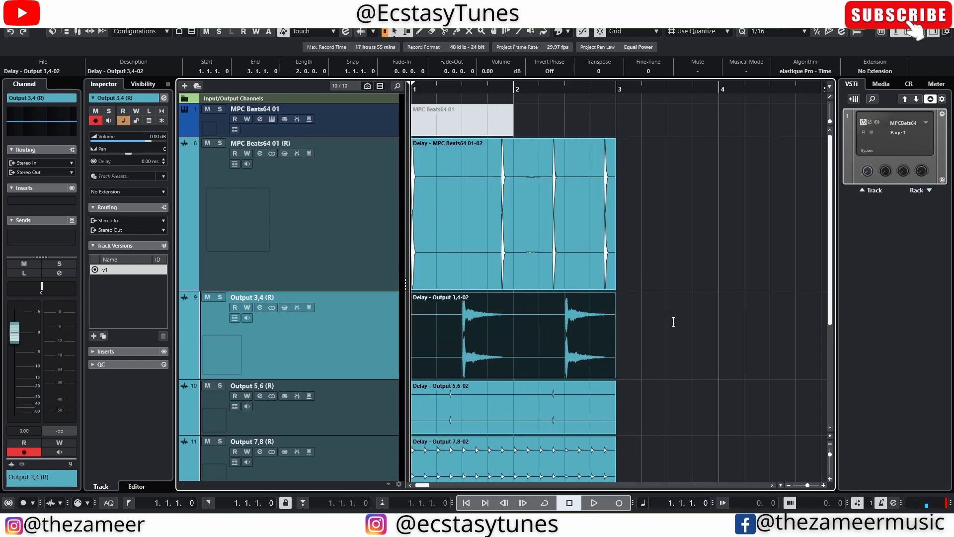
- Solo the MPC Beats64 01 (R) track and play back a selected range to audition its rendered hit
{"action": "left_click", "coordinate": [673, 321]}
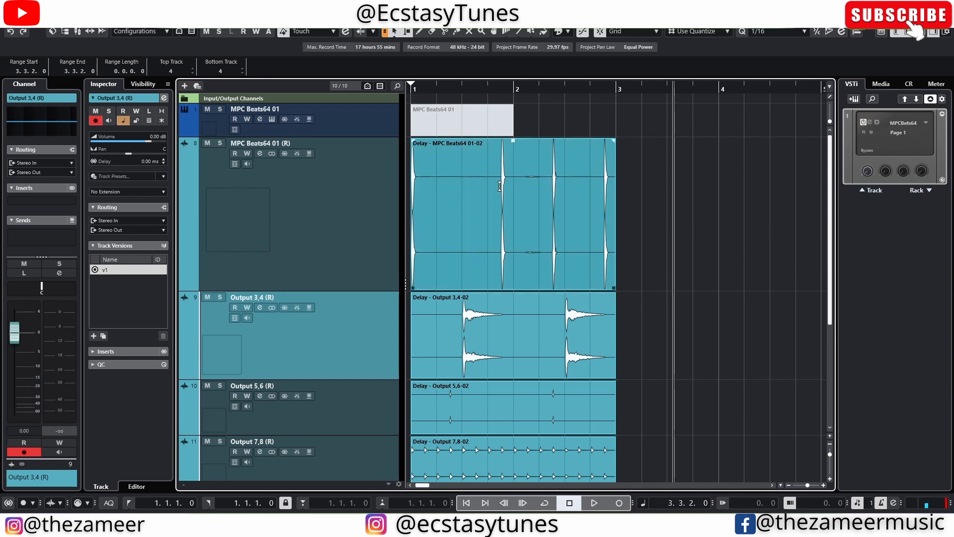
{"action": "scroll", "coordinate": [492, 98], "scroll_direction": "up", "scroll_amount": 3}
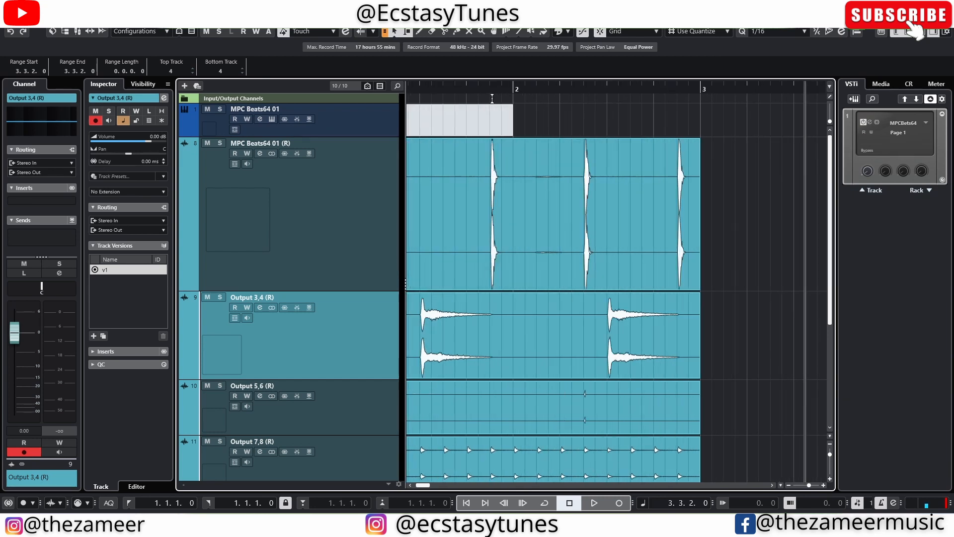
{"action": "scroll", "coordinate": [492, 99], "scroll_direction": "up", "scroll_amount": 3}
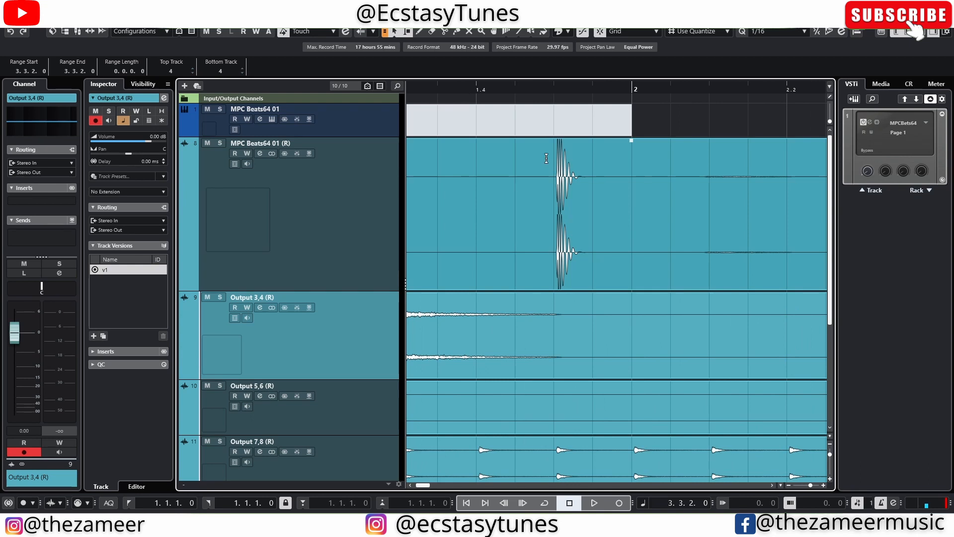
{"action": "left_click_drag", "start_coordinate": [547, 158], "coordinate": [591, 164]}
{"action": "left_click", "coordinate": [220, 143]}
{"action": "key", "text": "space"}
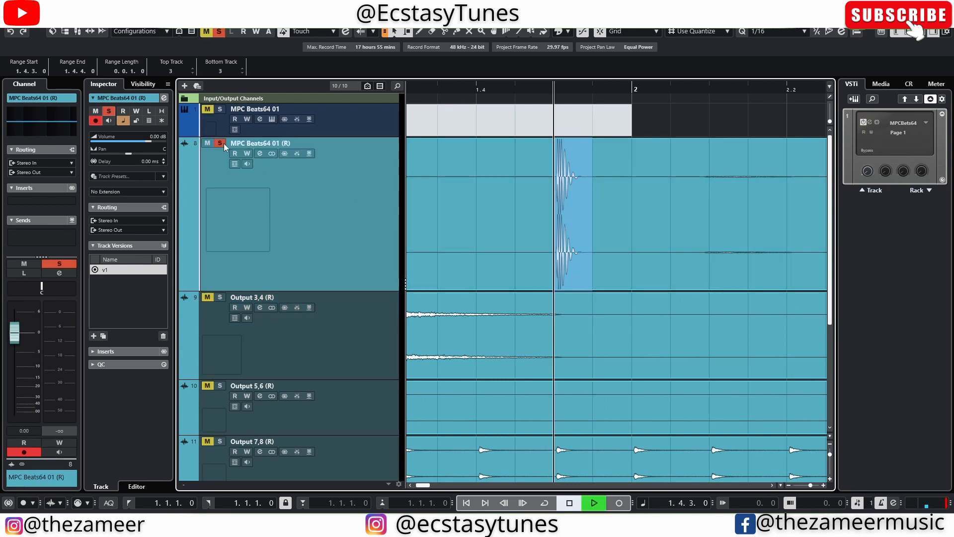
{"action": "key", "text": "space"}
{"action": "left_click", "coordinate": [224, 144]}
{"action": "scroll", "coordinate": [684, 129], "scroll_direction": "down", "scroll_amount": 3}
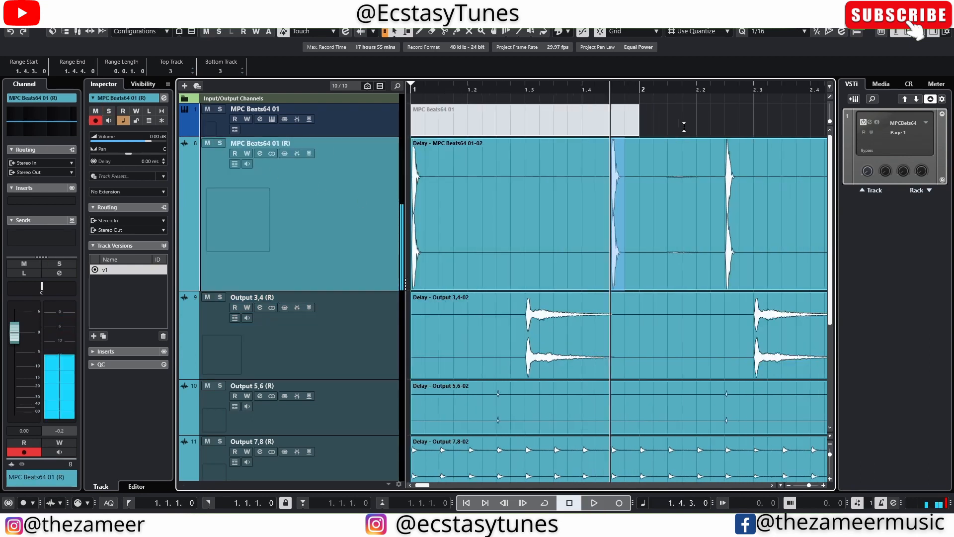
{"action": "scroll", "coordinate": [684, 127], "scroll_direction": "down", "scroll_amount": 3}
{"action": "left_click", "coordinate": [622, 240]}
{"action": "left_click_drag", "start_coordinate": [614, 255], "coordinate": [407, 468]}
{"action": "left_click", "coordinate": [613, 368]}
{"action": "scroll", "coordinate": [612, 367], "scroll_direction": "up", "scroll_amount": 3}
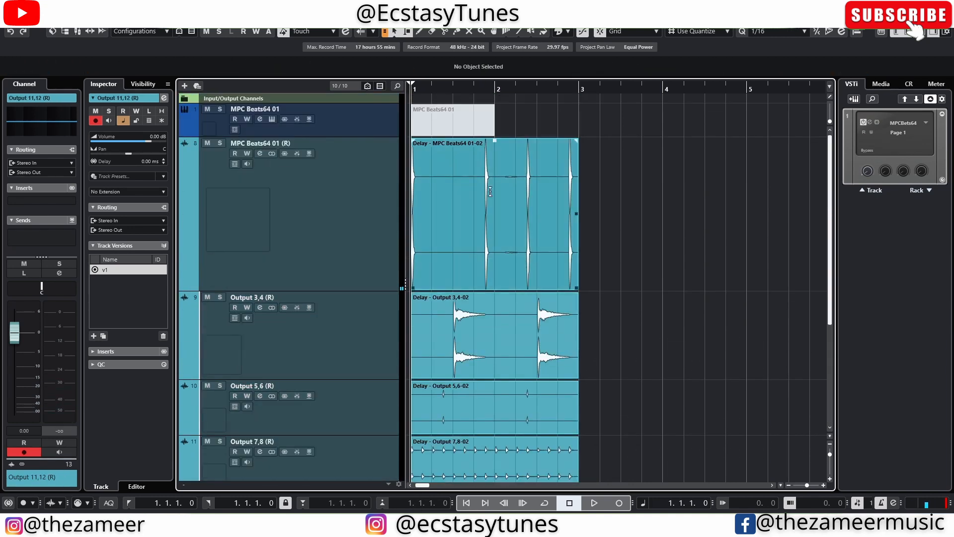
- Open the MPC Beats instrument window from the MPC Beats64 01 track and reposition it
{"action": "left_click", "coordinate": [377, 183]}
{"action": "left_click", "coordinate": [259, 111]}
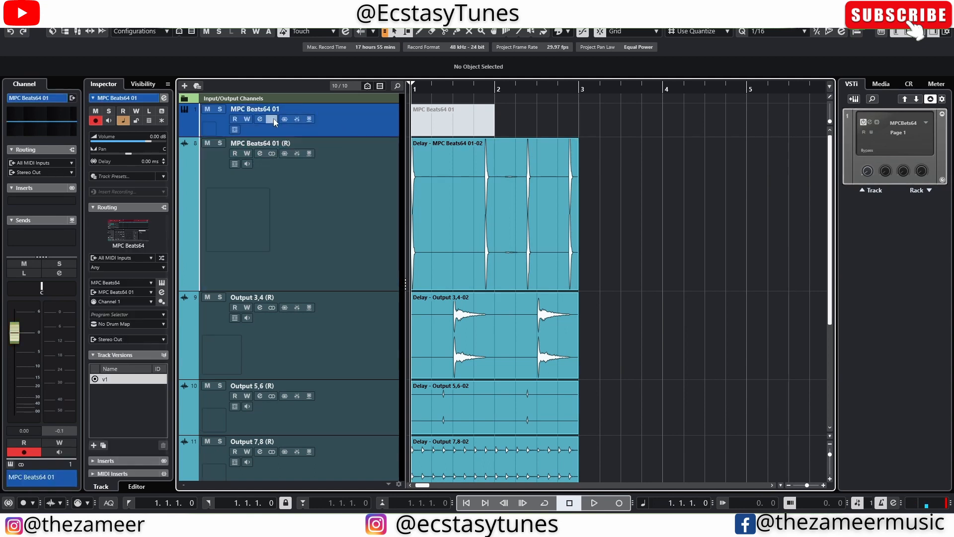
{"action": "left_click", "coordinate": [273, 119]}
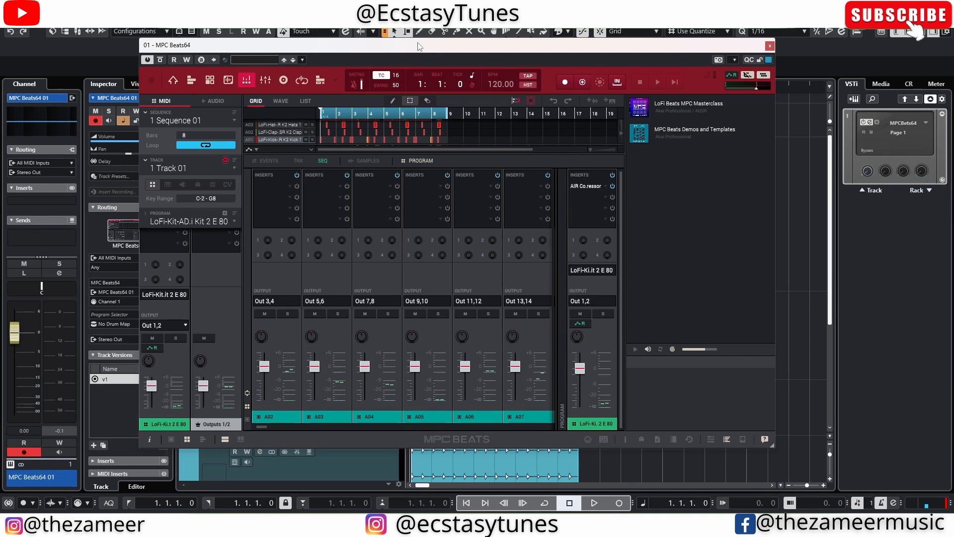
{"action": "left_click_drag", "start_coordinate": [418, 46], "coordinate": [451, 64]}
- Play the sequence in the MPC Beats mixer view and switch to the Program Edit view
{"action": "left_click", "coordinate": [240, 99]}
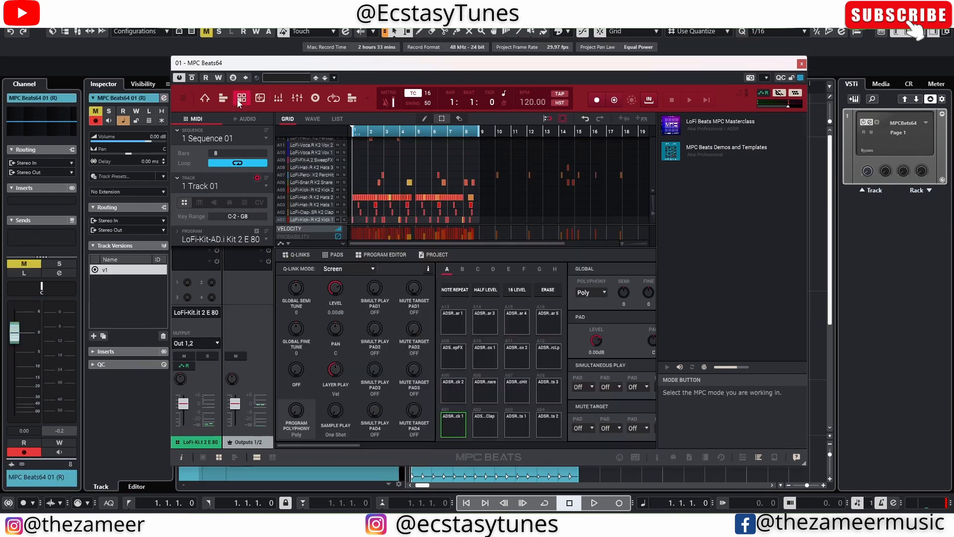
{"action": "left_click", "coordinate": [279, 99]}
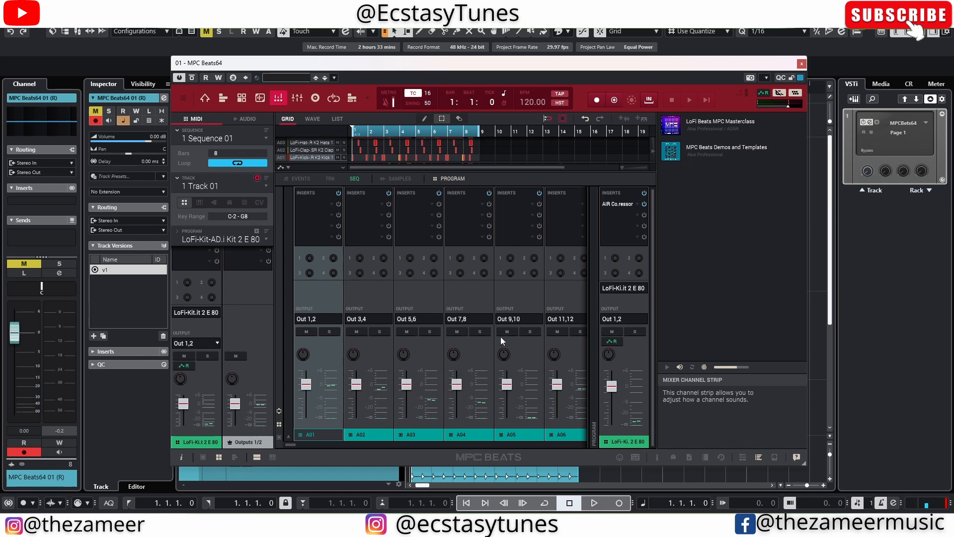
{"action": "key", "text": "space"}
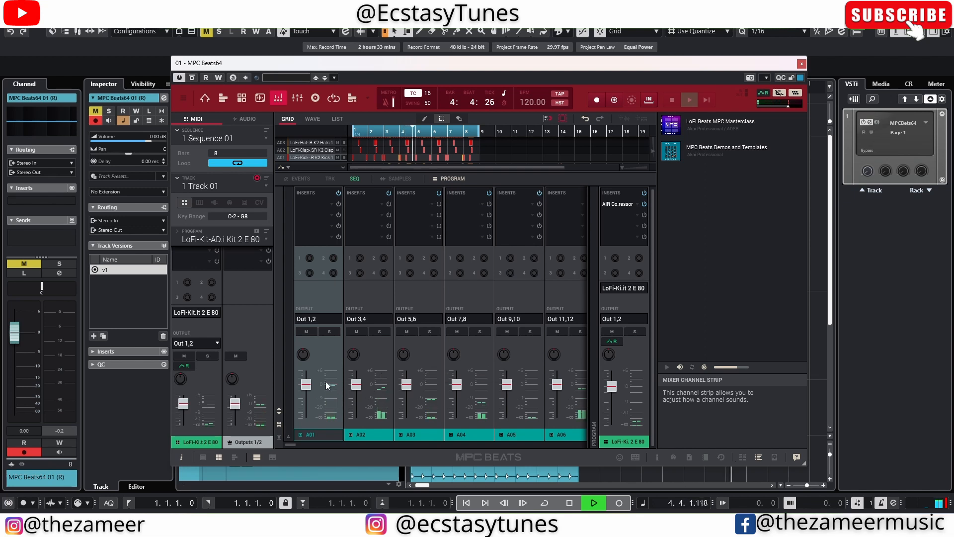
{"action": "key", "text": "space"}
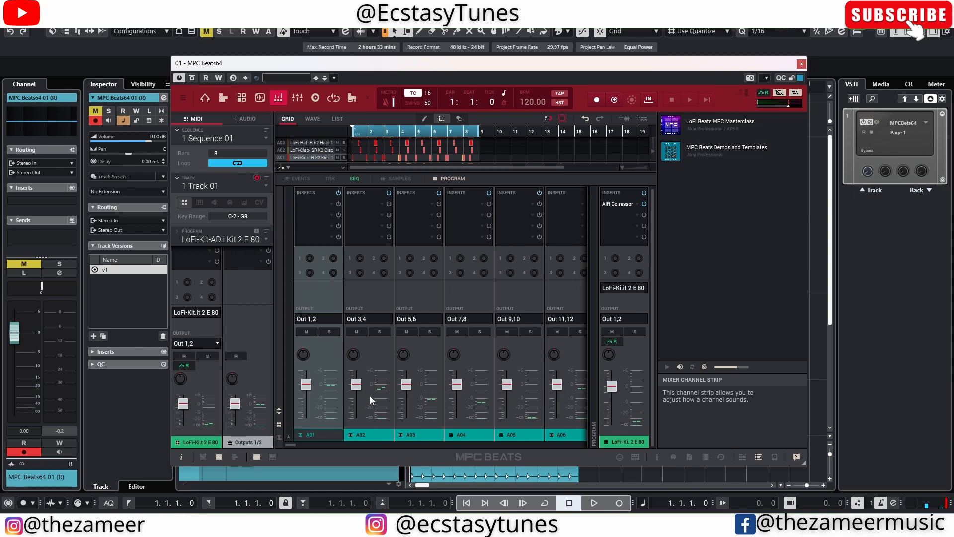
{"action": "left_click", "coordinate": [259, 99]}
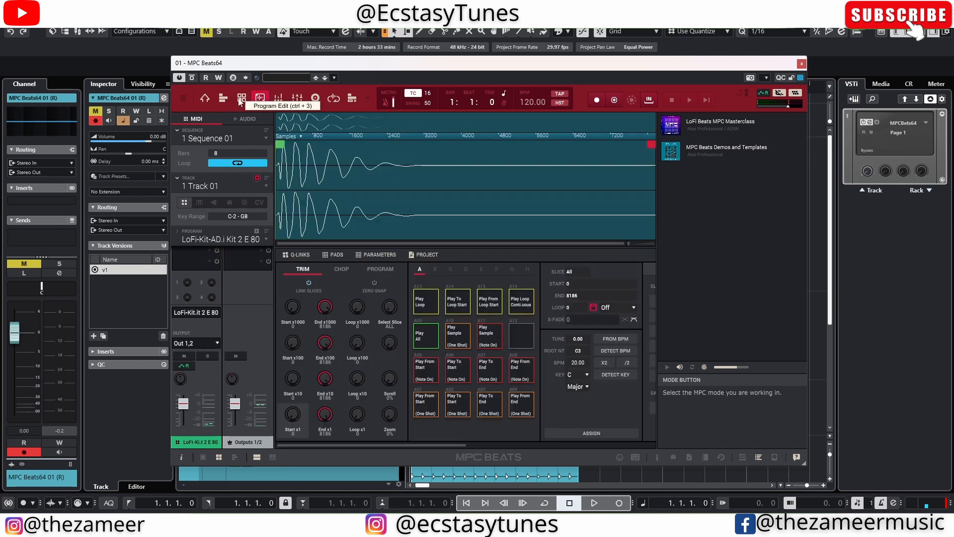
- Select several drum pads in turn in the Program Edit view, including the kick, clap and snare pads
{"action": "left_click", "coordinate": [242, 98]}
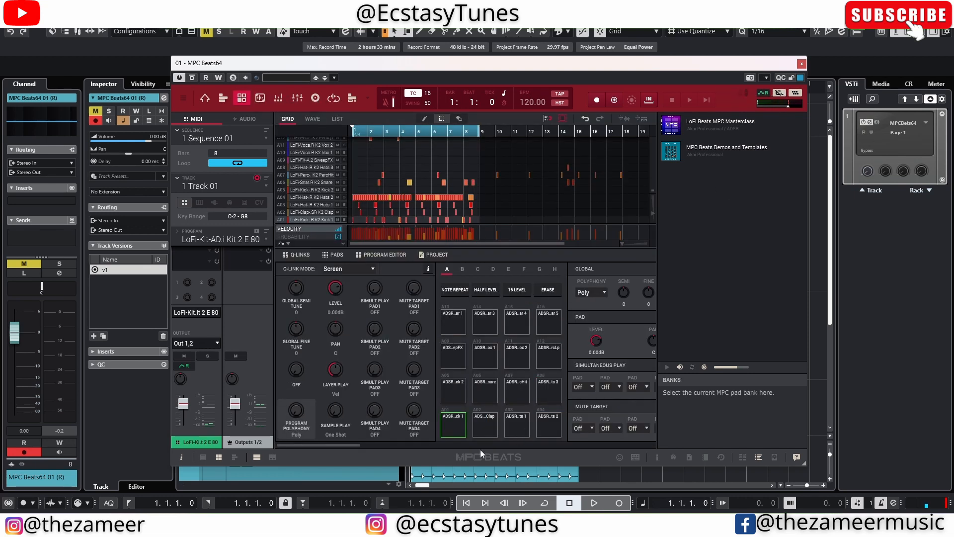
{"action": "left_click", "coordinate": [453, 424]}
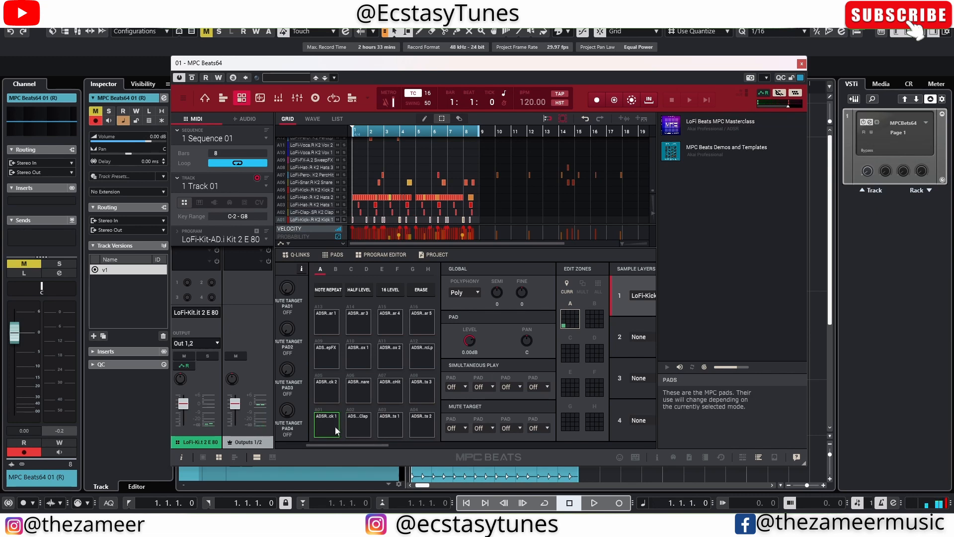
{"action": "left_click", "coordinate": [361, 421]}
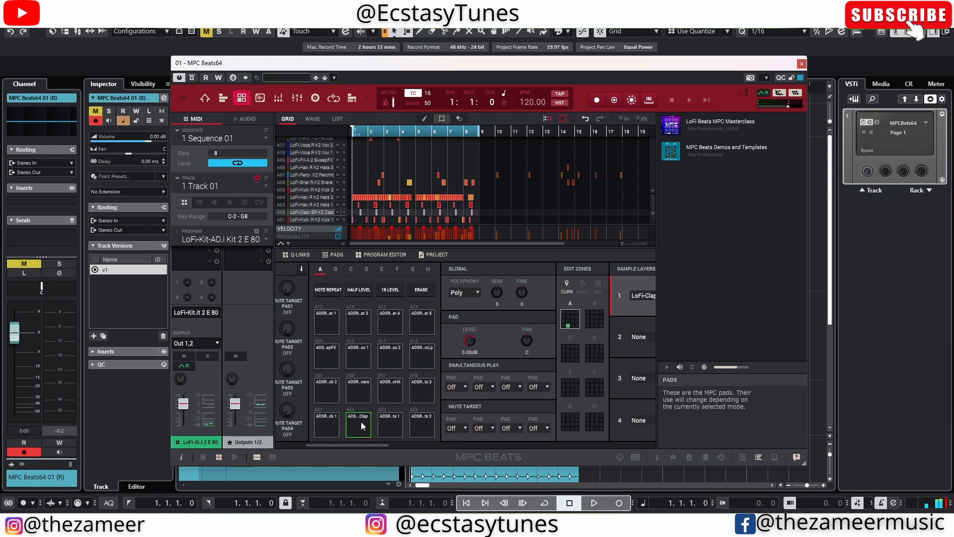
{"action": "left_click", "coordinate": [393, 422]}
{"action": "left_click", "coordinate": [425, 428]}
{"action": "left_click", "coordinate": [415, 399]}
{"action": "left_click", "coordinate": [392, 395]}
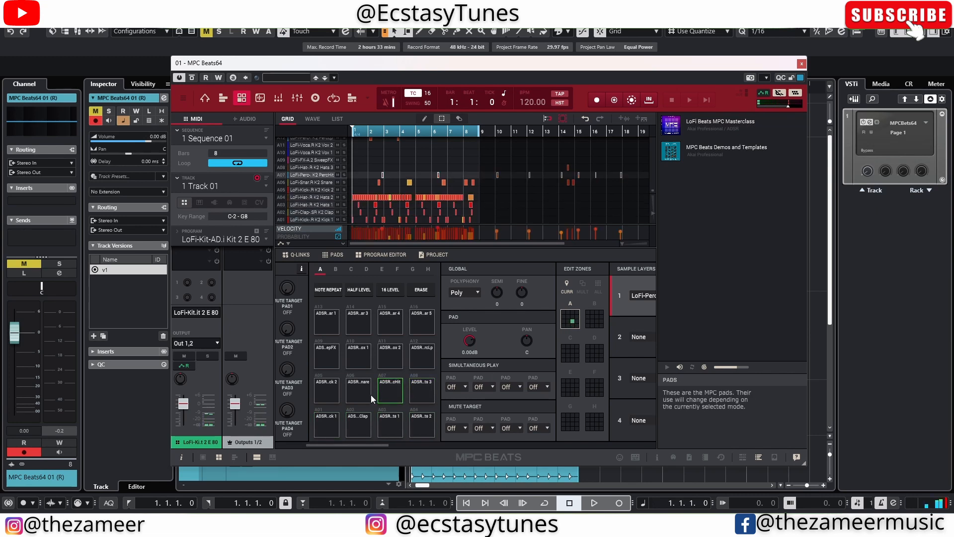
{"action": "left_click", "coordinate": [331, 395]}
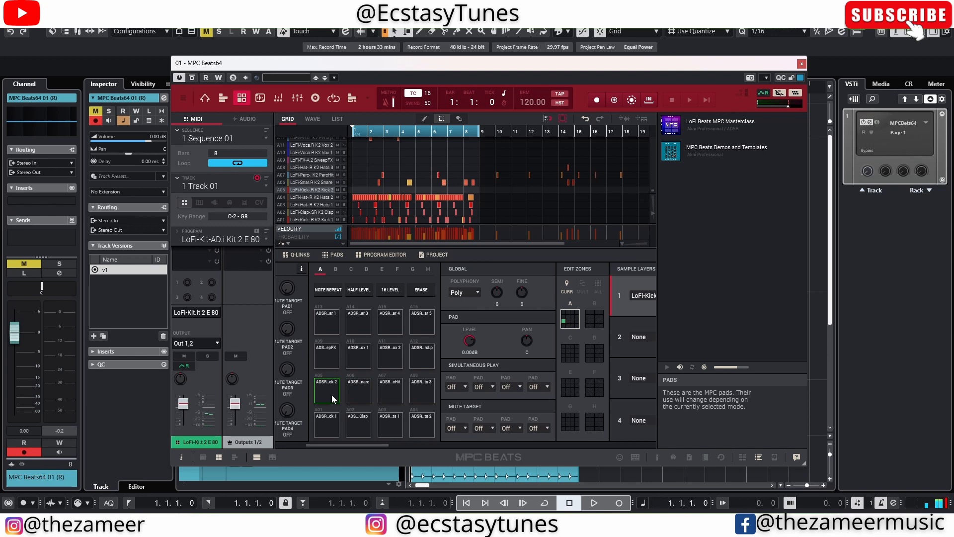
{"action": "left_click", "coordinate": [327, 428]}
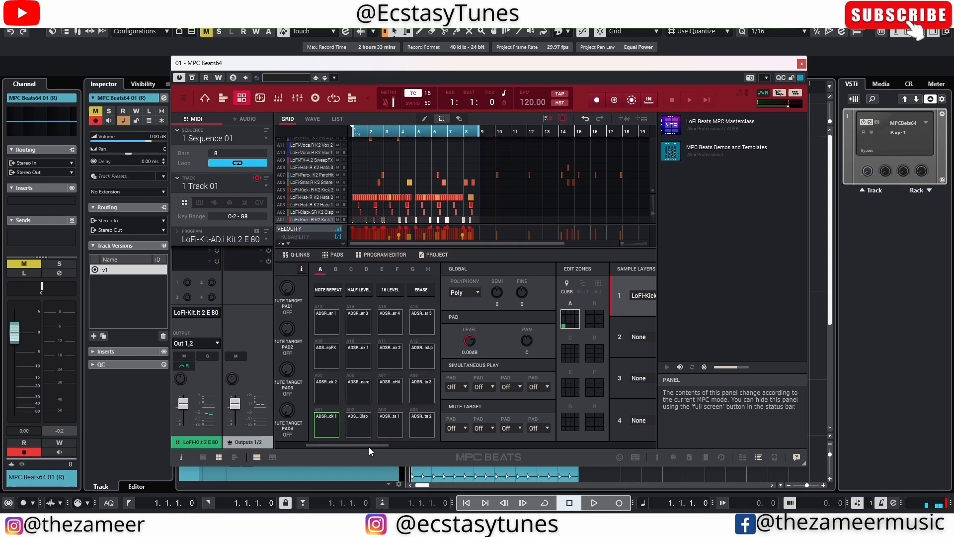
- Select the kick pad and adjust the level knob of its first sample layer
{"action": "left_click_drag", "start_coordinate": [369, 446], "coordinate": [416, 449]}
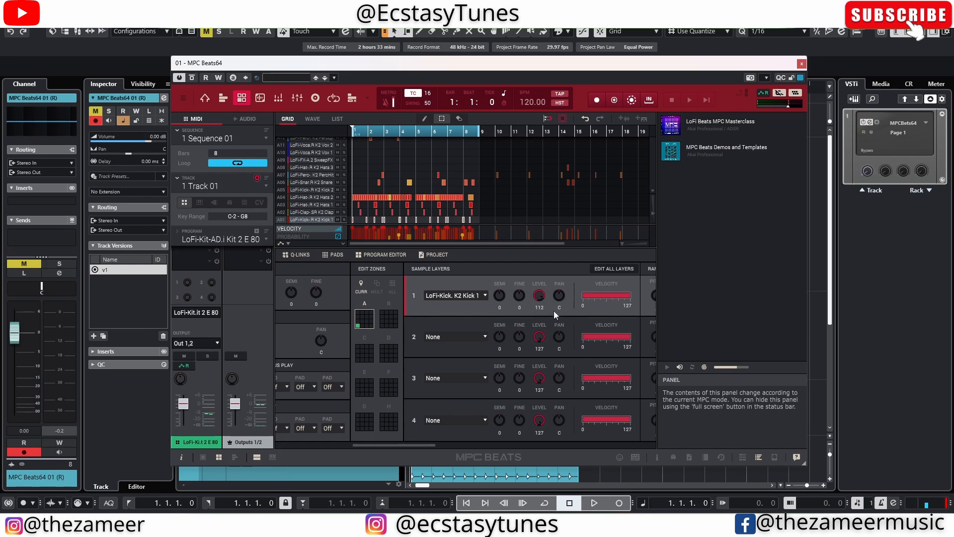
{"action": "left_click_drag", "start_coordinate": [427, 442], "coordinate": [386, 442]}
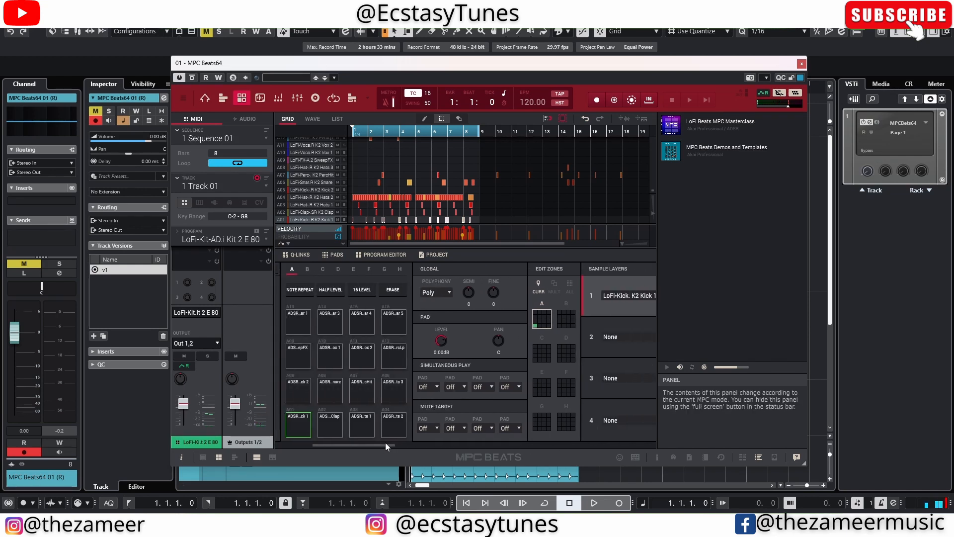
{"action": "left_click", "coordinate": [285, 423]}
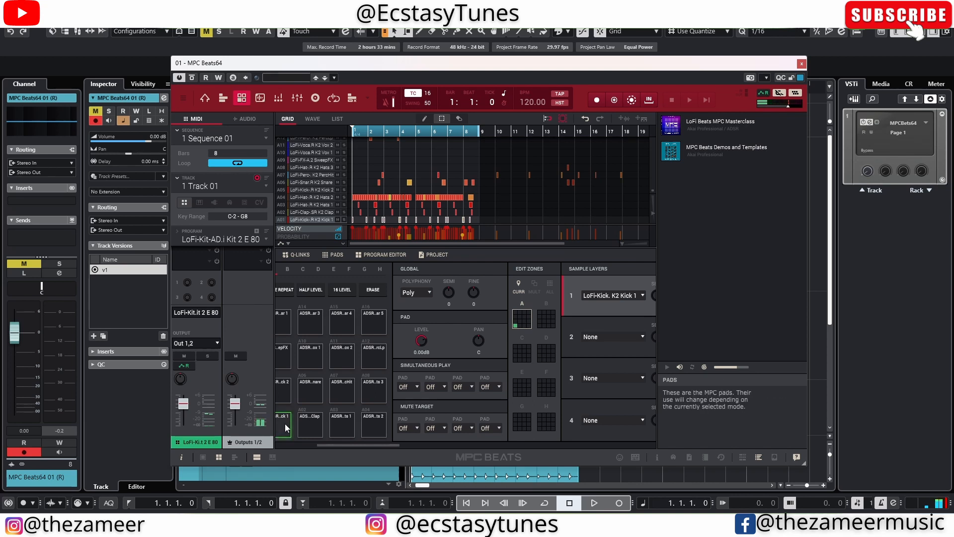
{"action": "left_click_drag", "start_coordinate": [381, 442], "coordinate": [411, 444]}
{"action": "scroll", "coordinate": [565, 297], "scroll_direction": "right", "scroll_amount": 1}
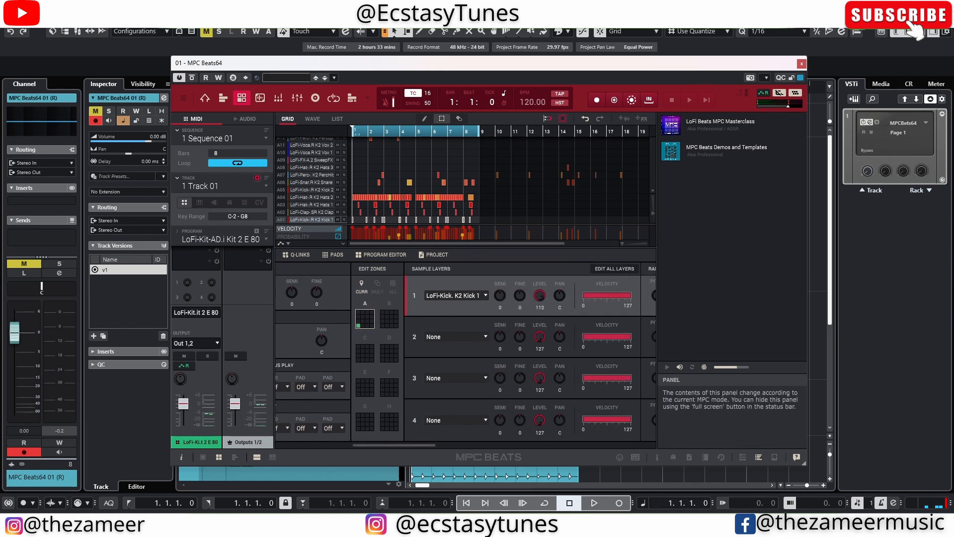
{"action": "left_click_drag", "start_coordinate": [540, 295], "coordinate": [540, 301]}
- Reselect the kick pad and set the edit zone to cover all pads
{"action": "scroll", "coordinate": [460, 378], "scroll_direction": "left", "scroll_amount": 7}
{"action": "left_click", "coordinate": [296, 423]}
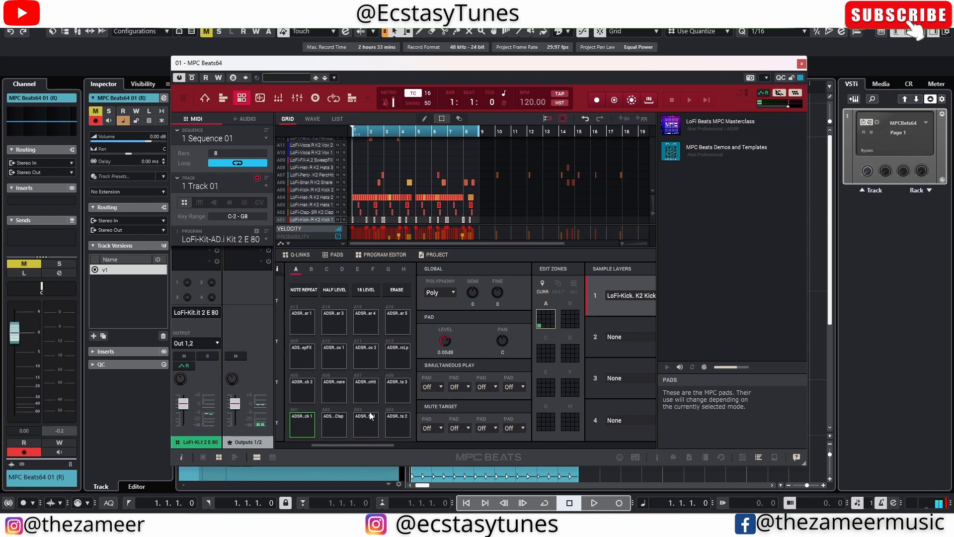
{"action": "scroll", "coordinate": [547, 338], "scroll_direction": "right", "scroll_amount": 6}
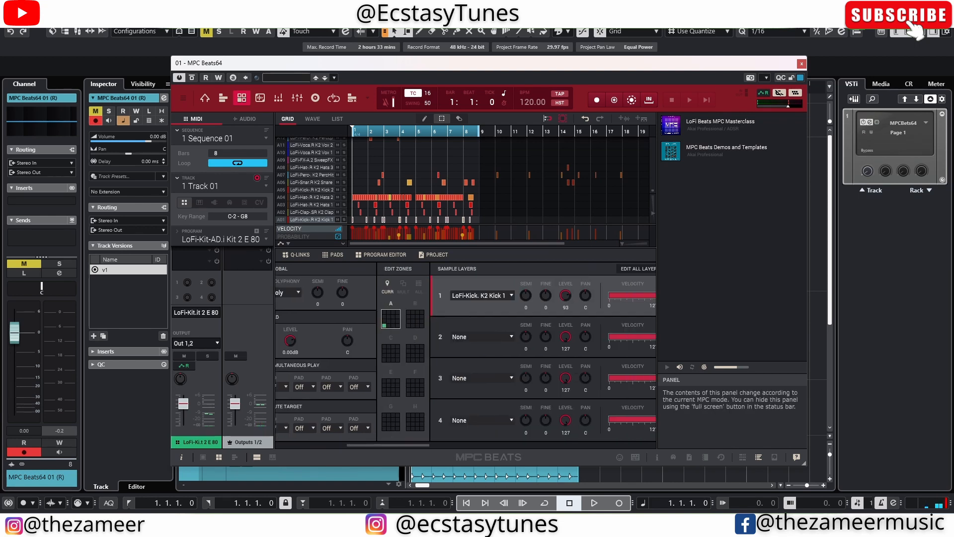
{"action": "scroll", "coordinate": [305, 329], "scroll_direction": "left", "scroll_amount": 6}
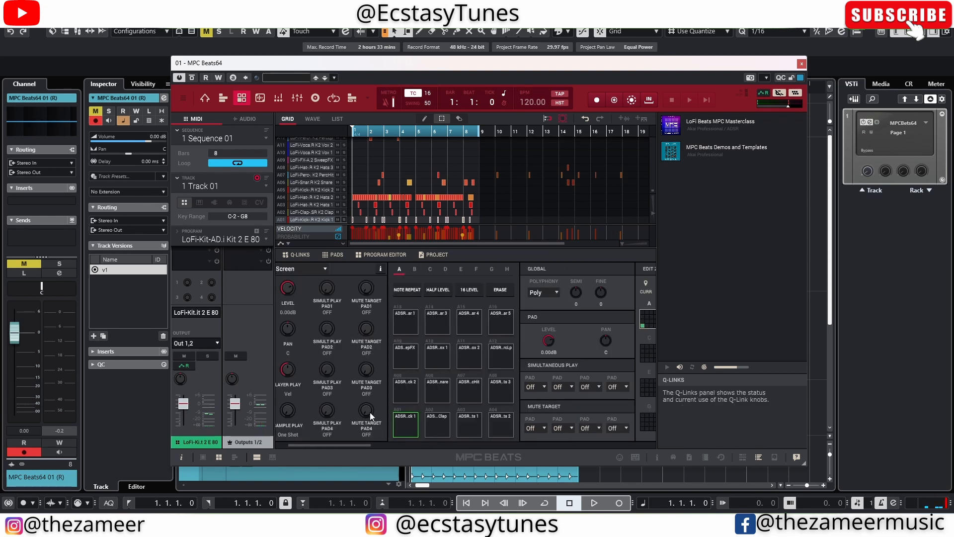
{"action": "scroll", "coordinate": [458, 323], "scroll_direction": "right", "scroll_amount": 5}
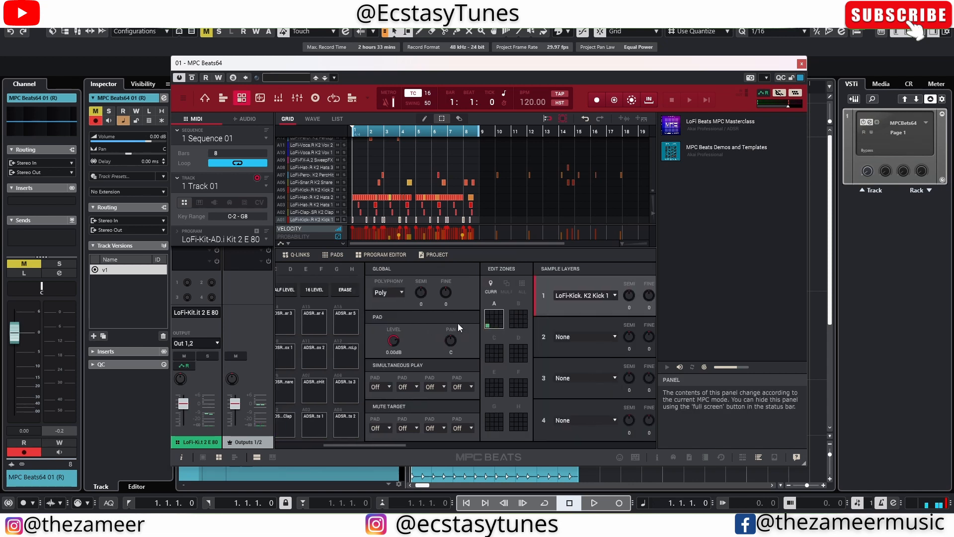
{"action": "scroll", "coordinate": [457, 323], "scroll_direction": "right", "scroll_amount": 2}
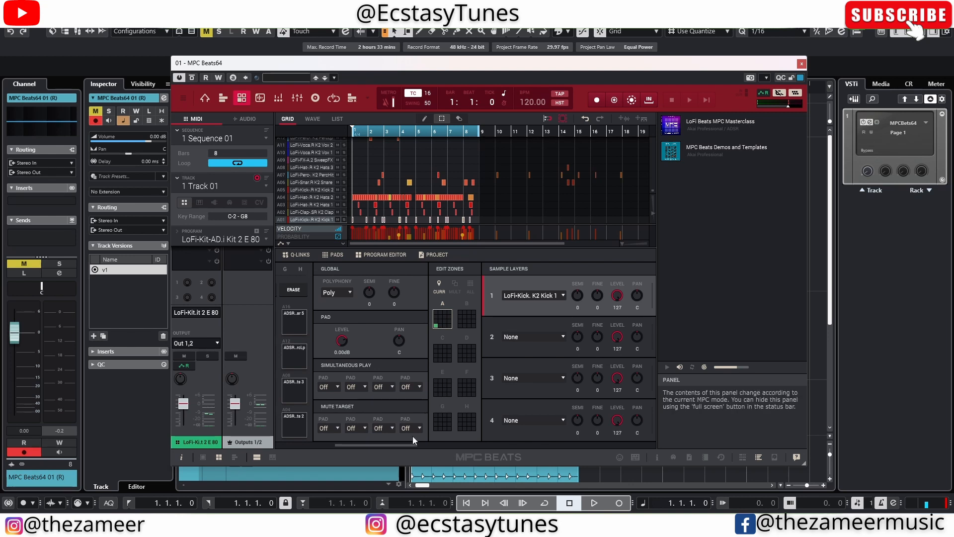
{"action": "left_click_drag", "start_coordinate": [418, 443], "coordinate": [392, 446]}
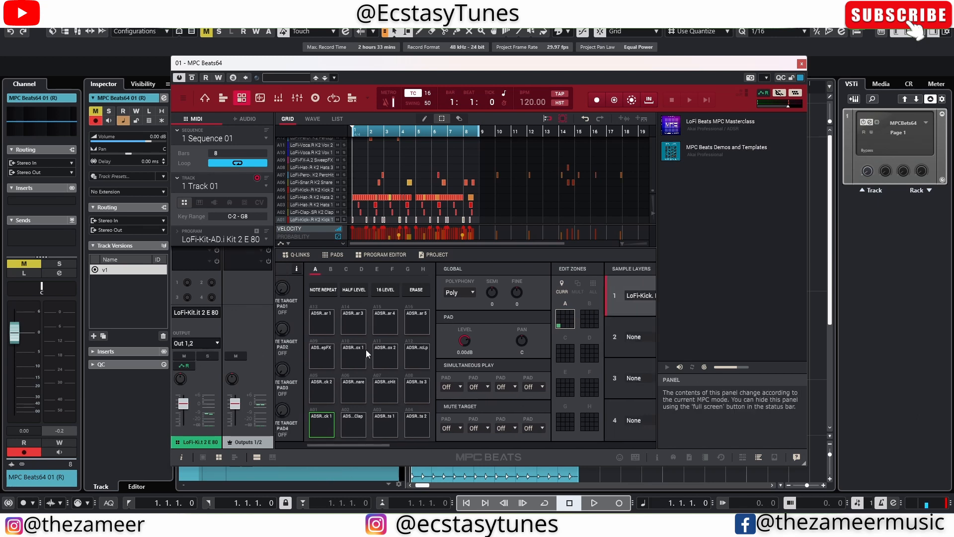
{"action": "left_click", "coordinate": [592, 285]}
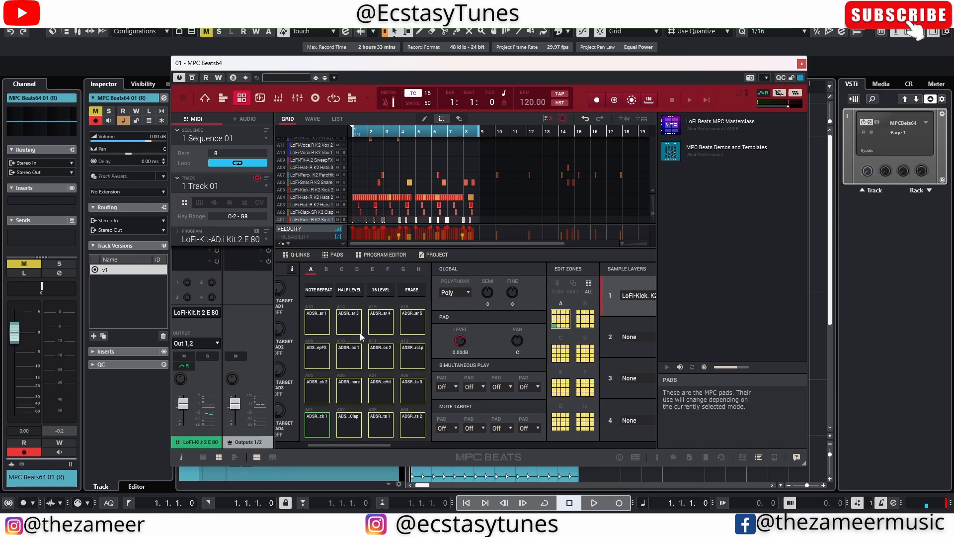
{"action": "scroll", "coordinate": [360, 333], "scroll_direction": "right", "scroll_amount": 6}
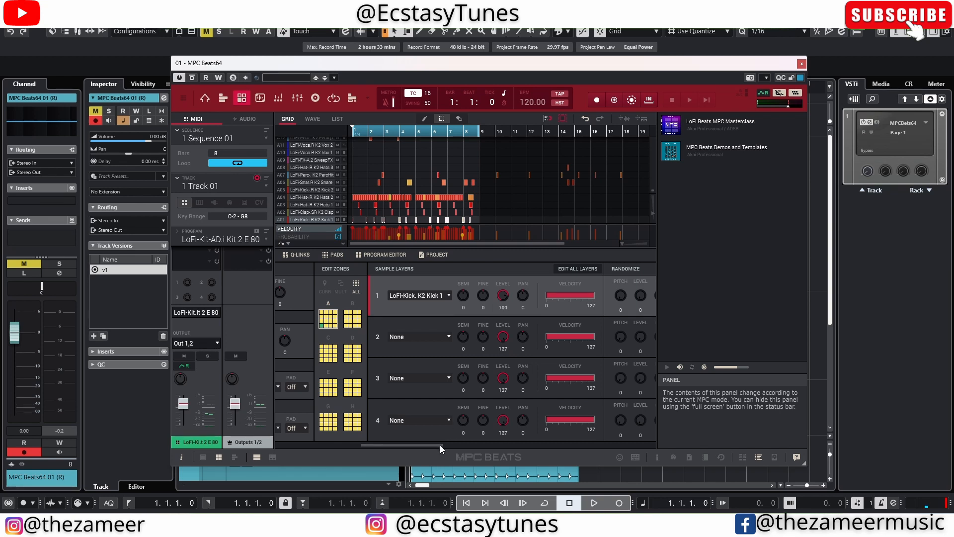
{"action": "left_click_drag", "start_coordinate": [440, 445], "coordinate": [368, 448]}
- Play and stop the sequence inside MPC Beats to audition the pads
{"action": "key", "text": "space"}
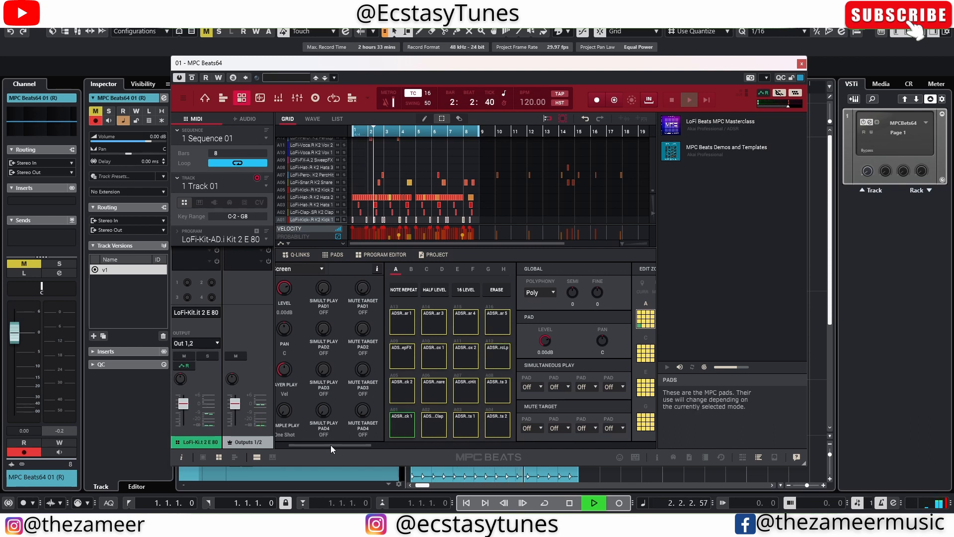
{"action": "left_click_drag", "start_coordinate": [331, 445], "coordinate": [346, 445]}
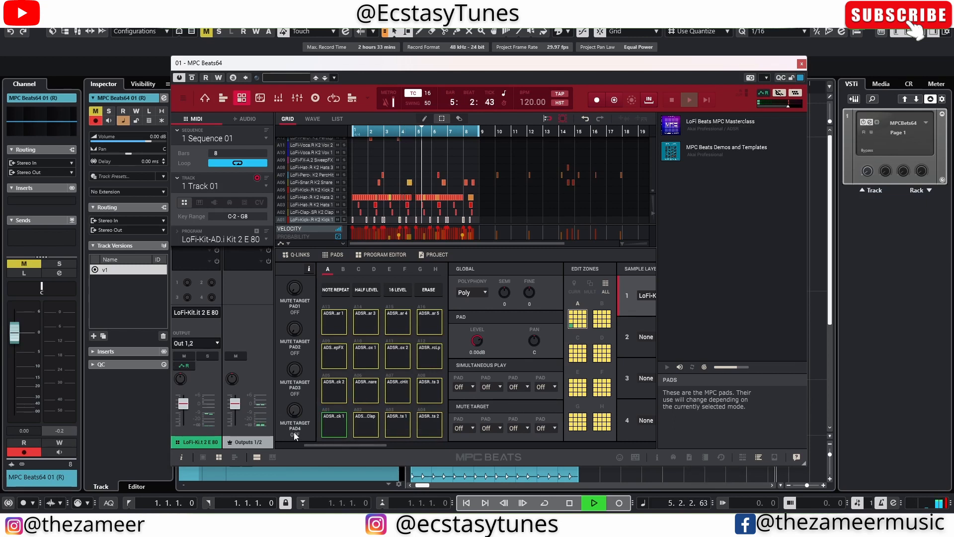
{"action": "key", "text": "space"}
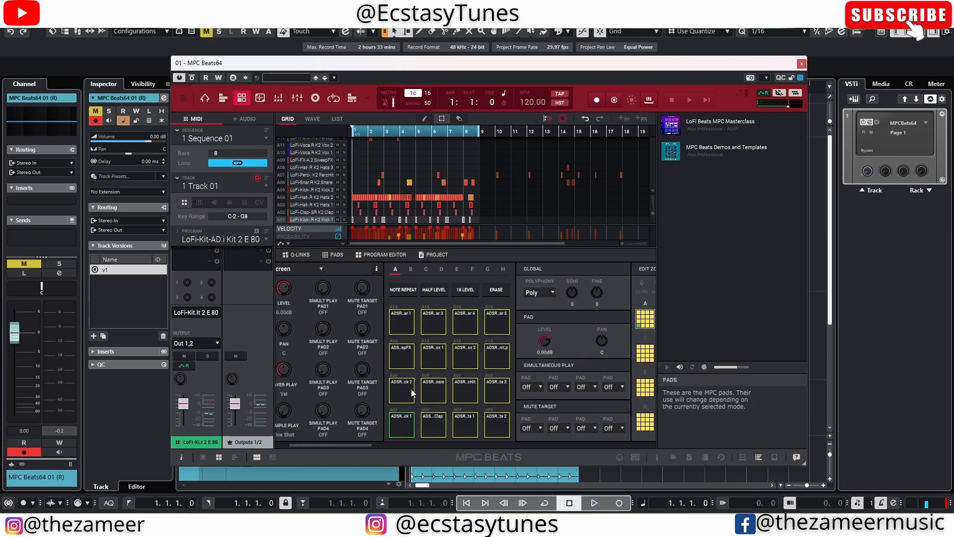
{"action": "scroll", "coordinate": [411, 389], "scroll_direction": "right", "scroll_amount": 3}
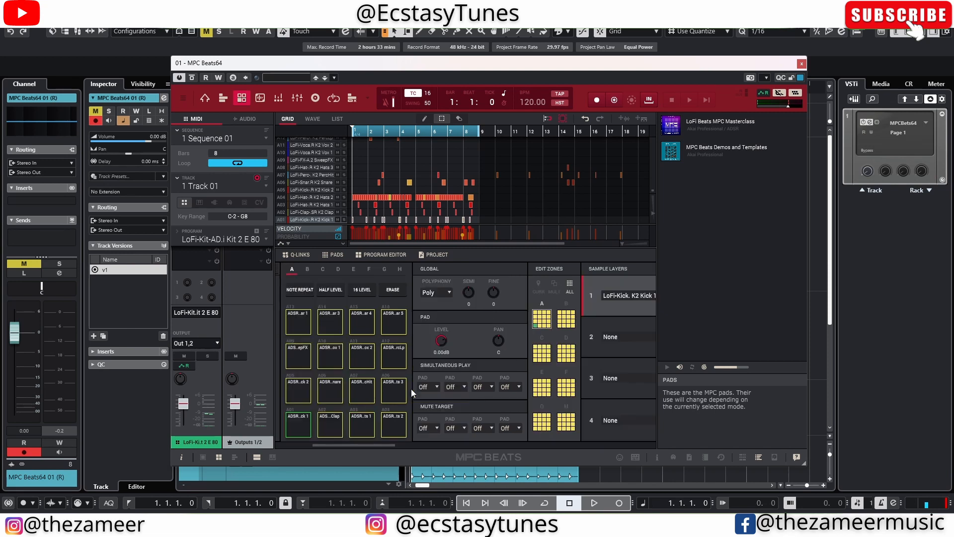
- Close the MPC Beats window and move the MPC Beats64 01 MIDI part to bar 4
{"action": "left_click", "coordinate": [802, 63]}
{"action": "left_click", "coordinate": [515, 126]}
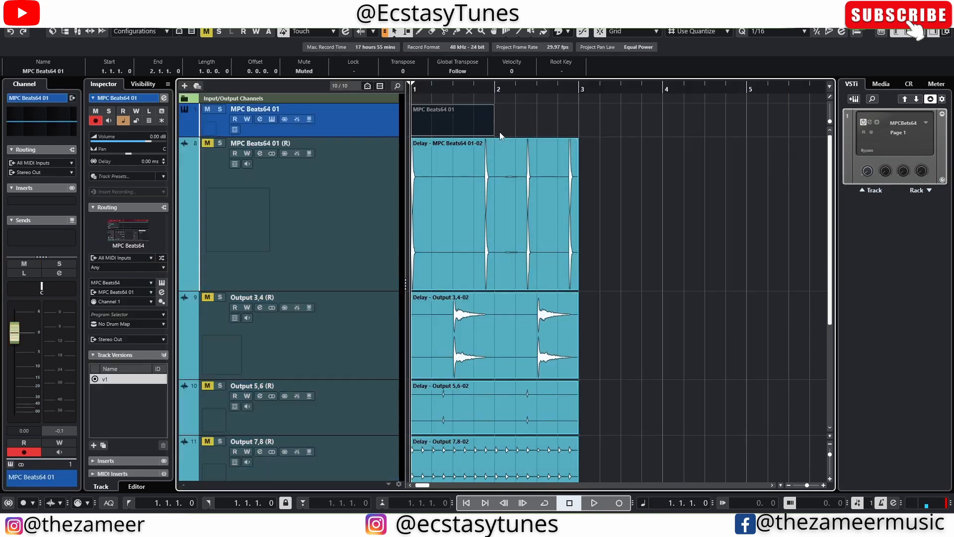
{"action": "left_click_drag", "start_coordinate": [430, 134], "coordinate": [682, 119]}
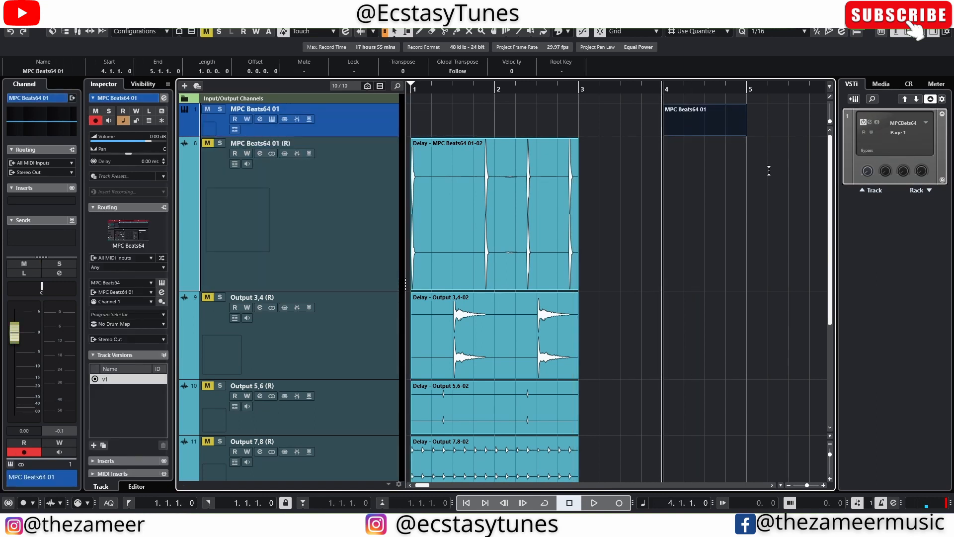
- Render the moved MIDI part in place to separate output tracks
{"action": "left_click", "coordinate": [768, 199]}
{"action": "left_click", "coordinate": [694, 128]}
{"action": "right_click", "coordinate": [694, 128]}
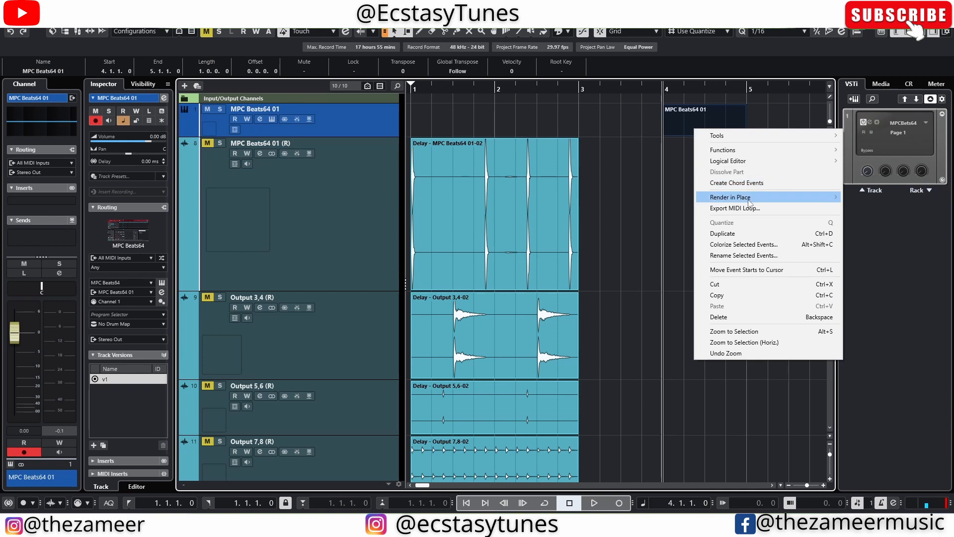
{"action": "mouse_move", "coordinate": [748, 202]}
{"action": "left_click", "coordinate": [648, 197]}
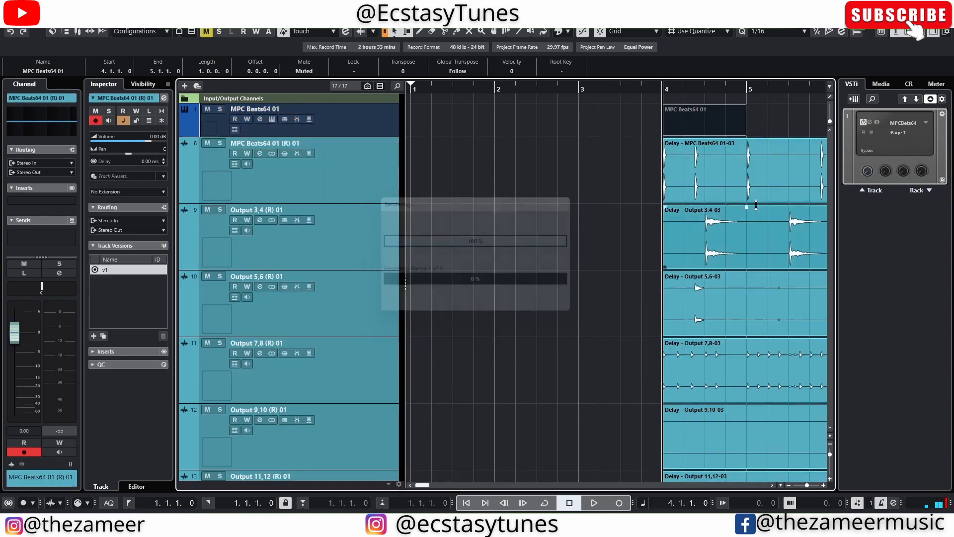
- Enlarge the height of the new MPC Beats64 01 (R) 01 track to inspect its waveform
{"action": "left_click", "coordinate": [616, 213]}
{"action": "key", "text": "g"}
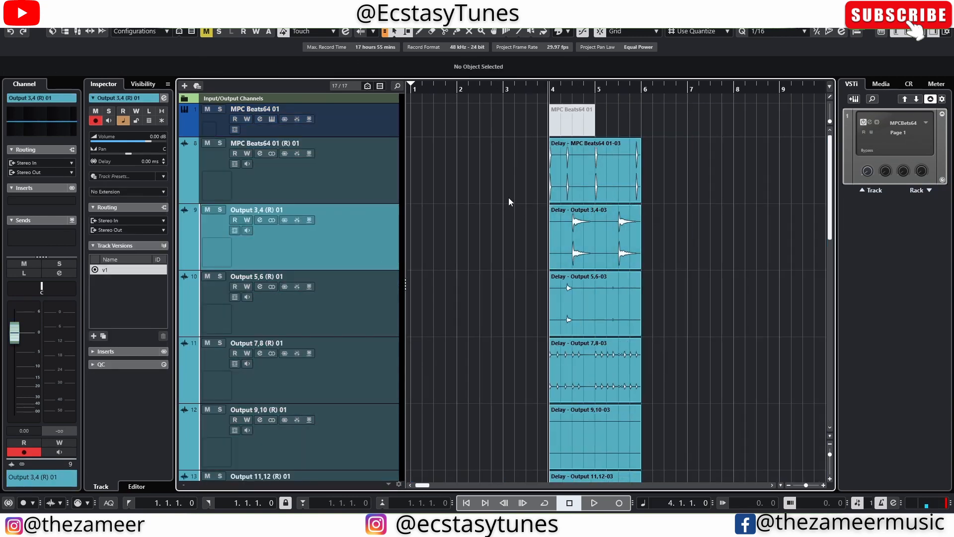
{"action": "left_click_drag", "start_coordinate": [566, 89], "coordinate": [508, 151]}
{"action": "left_click", "coordinate": [307, 190]}
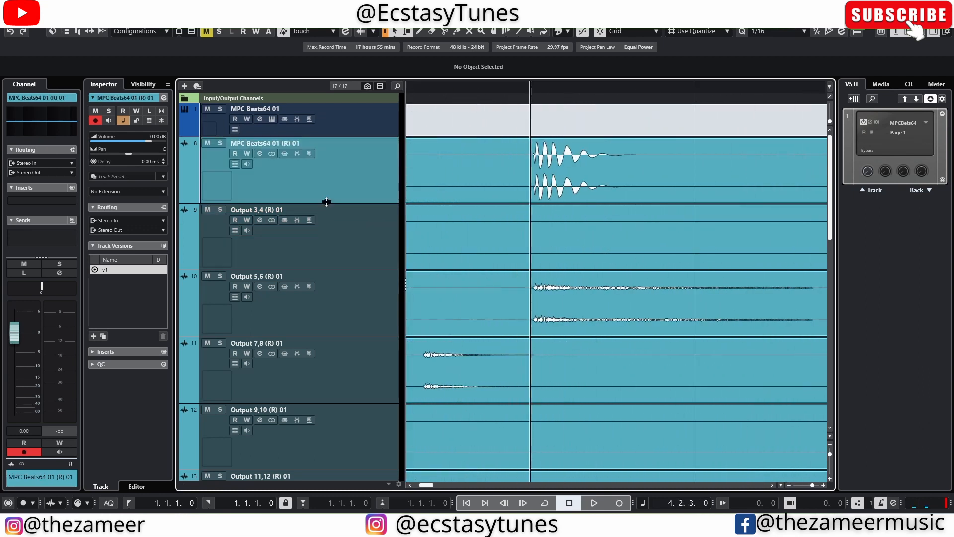
{"action": "left_click_drag", "start_coordinate": [307, 203], "coordinate": [308, 345]}
- Scroll to the earlier MPC Beats64 01 (R) track and select a range around its first hit
{"action": "scroll", "coordinate": [577, 164], "scroll_direction": "down", "scroll_amount": 10}
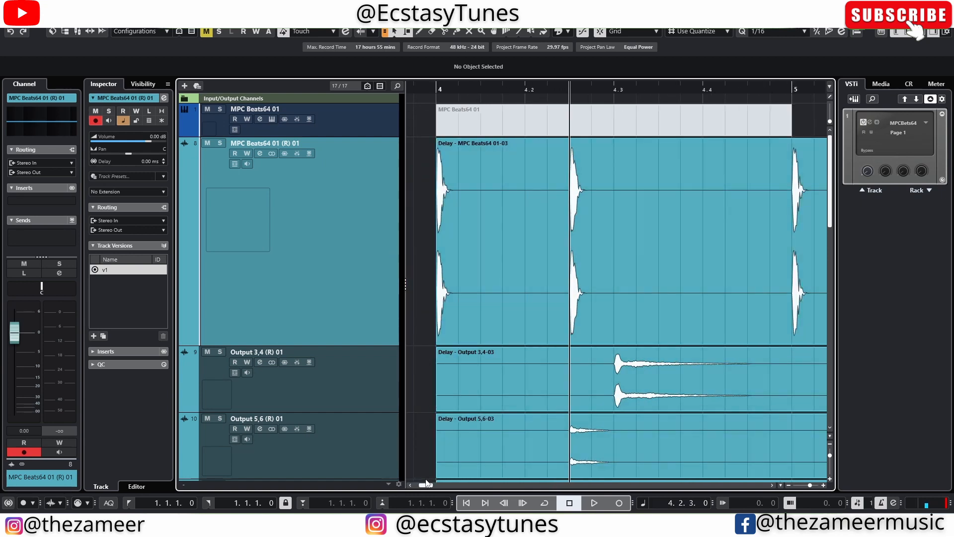
{"action": "left_click_drag", "start_coordinate": [425, 482], "coordinate": [416, 486]}
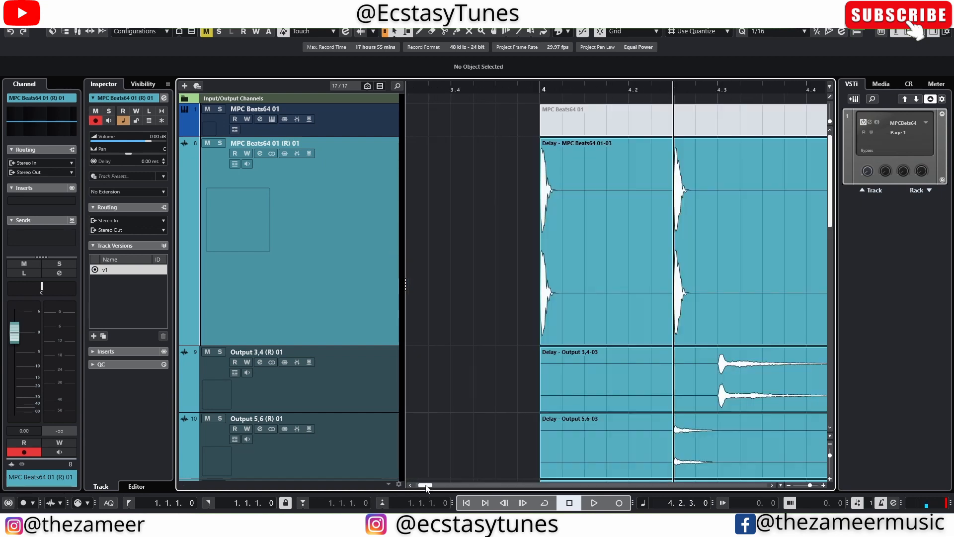
{"action": "scroll", "coordinate": [566, 300], "scroll_direction": "down", "scroll_amount": 3}
{"action": "scroll", "coordinate": [566, 300], "scroll_direction": "down", "scroll_amount": 5}
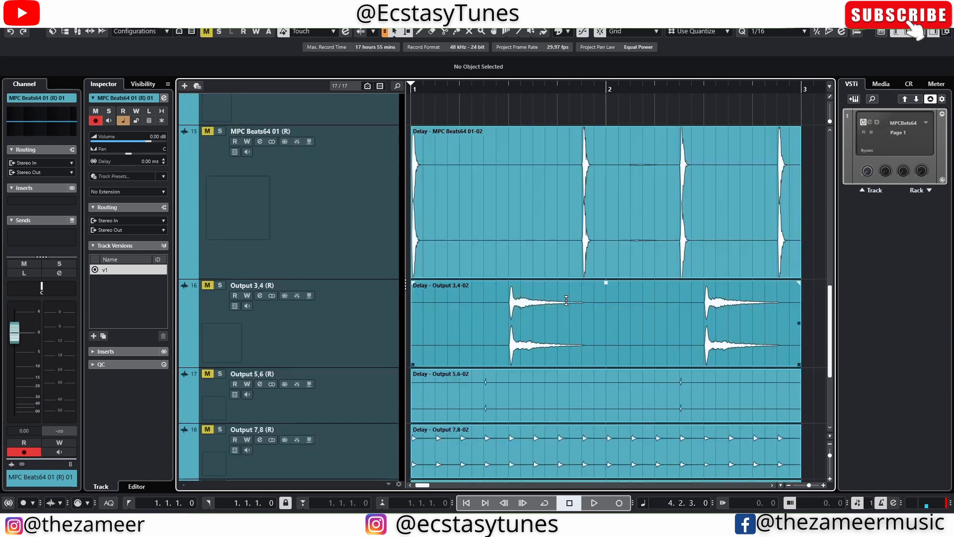
{"action": "scroll", "coordinate": [595, 157], "scroll_direction": "up", "scroll_amount": 2}
{"action": "left_click", "coordinate": [556, 160]}
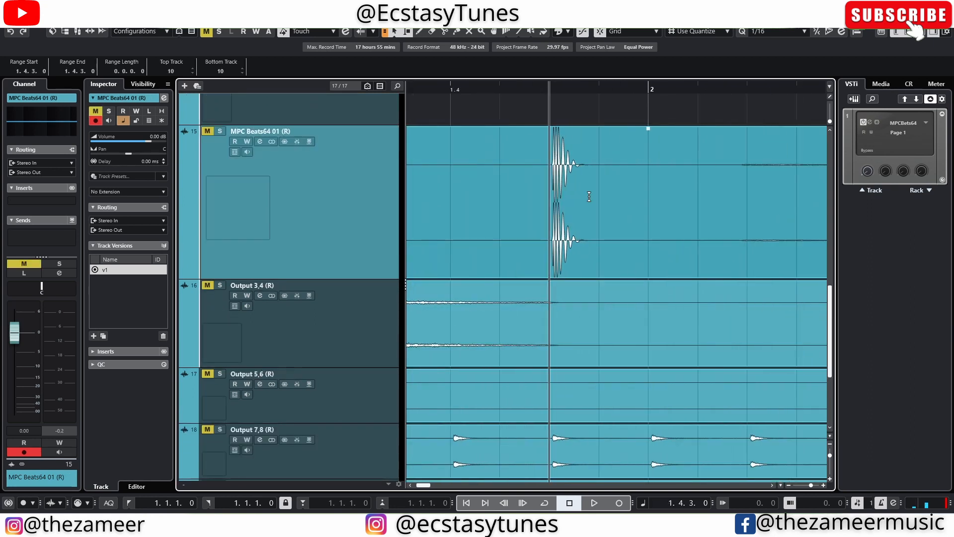
{"action": "left_click_drag", "start_coordinate": [547, 138], "coordinate": [591, 144]}
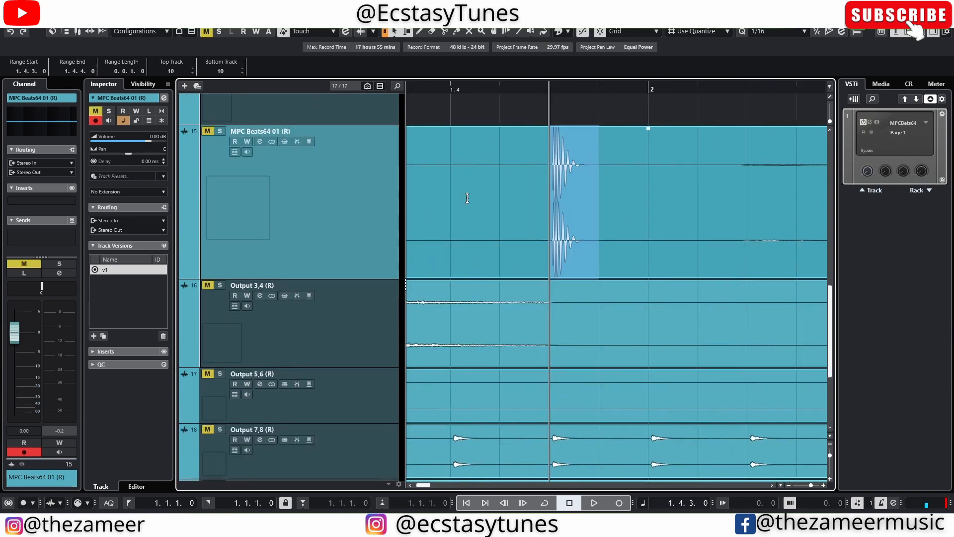
- Select the newly rendered MPC Beats64 01 event and zoom in on its hits for comparison
{"action": "scroll", "coordinate": [636, 99], "scroll_direction": "down", "scroll_amount": 6}
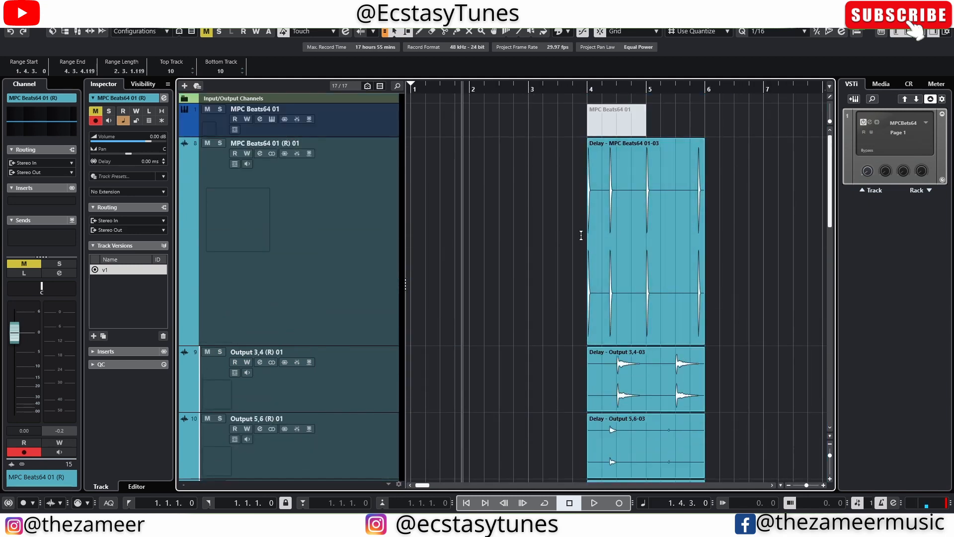
{"action": "left_click", "coordinate": [619, 217]}
{"action": "scroll", "coordinate": [619, 216], "scroll_direction": "up", "scroll_amount": 8}
{"action": "left_click", "coordinate": [622, 214]}
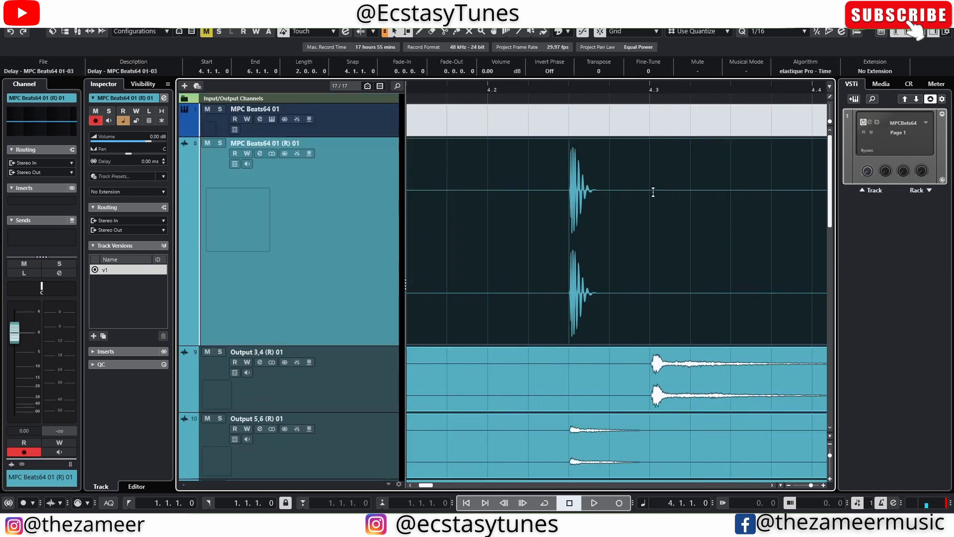
- Select a one-beat range around the first hit on the rendered MPC Beats64 01 (R) 01 track
{"action": "scroll", "coordinate": [629, 178], "scroll_direction": "up", "scroll_amount": 2}
{"action": "left_click", "coordinate": [589, 156]}
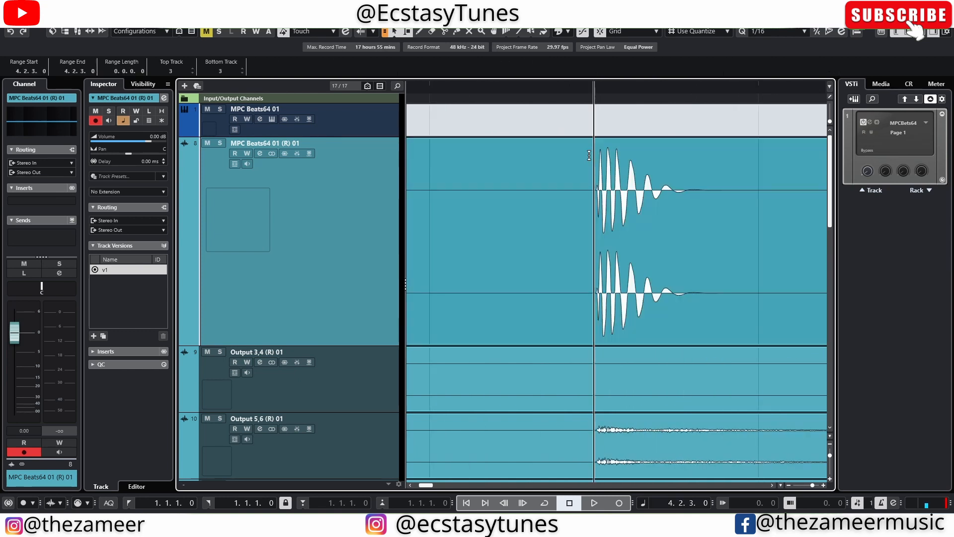
{"action": "left_click_drag", "start_coordinate": [747, 184], "coordinate": [570, 182]}
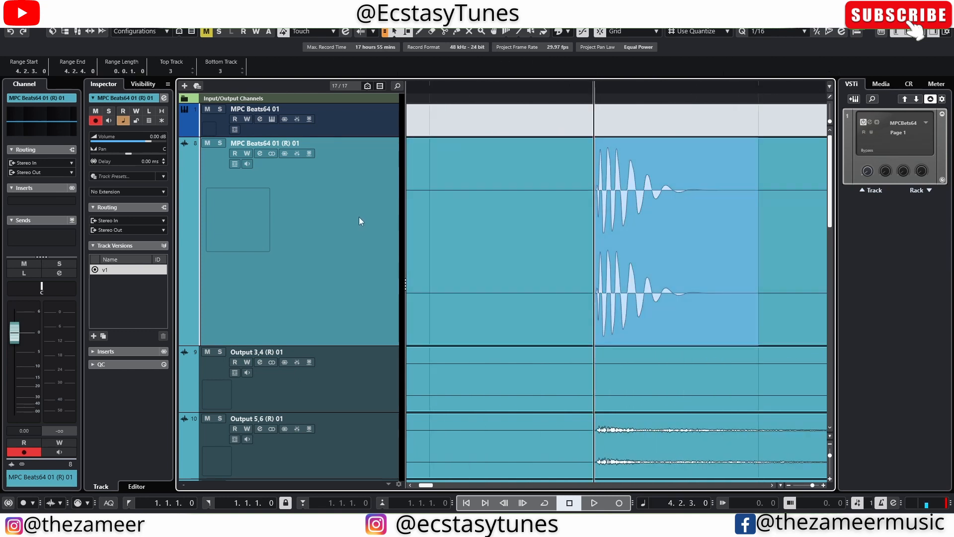
- Open the MPC Beats instrument window on the MPC Beats64 01 track to check its settings, then close it
{"action": "left_click", "coordinate": [386, 117]}
{"action": "left_click", "coordinate": [272, 119]}
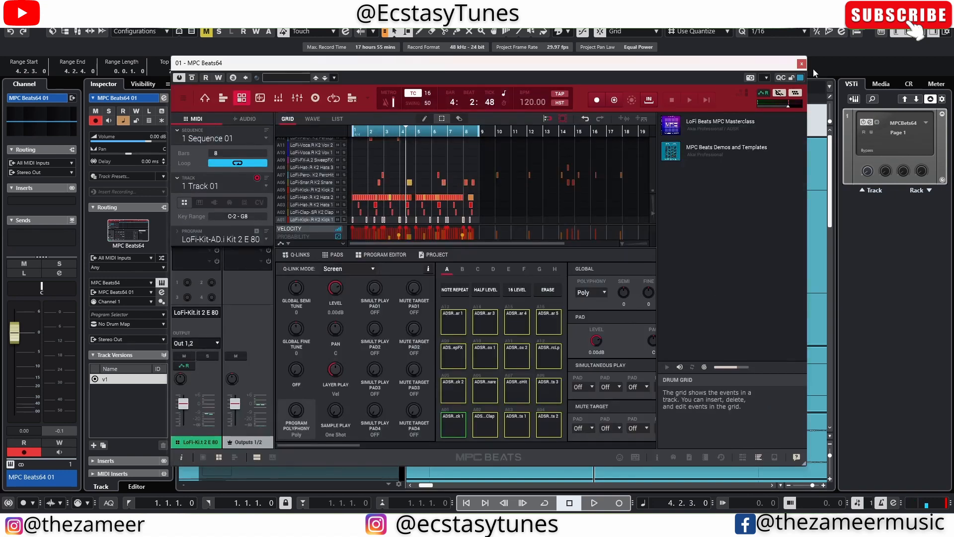
{"action": "left_click", "coordinate": [801, 63]}
- Select the rendered Delay - MPC Beats64 01-03 event and lower its volume to -11 dB
{"action": "left_click", "coordinate": [706, 266]}
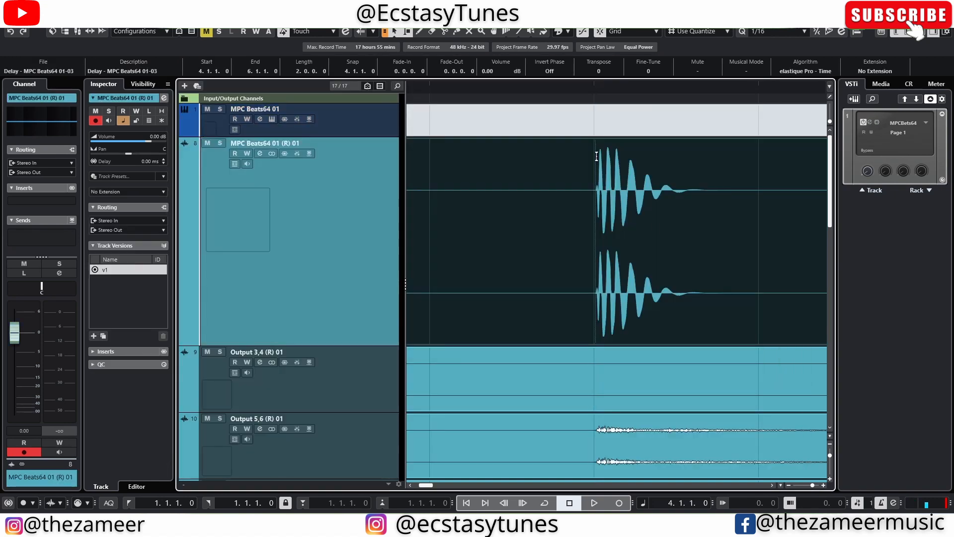
{"action": "scroll", "coordinate": [743, 254], "scroll_direction": "down", "scroll_amount": 4}
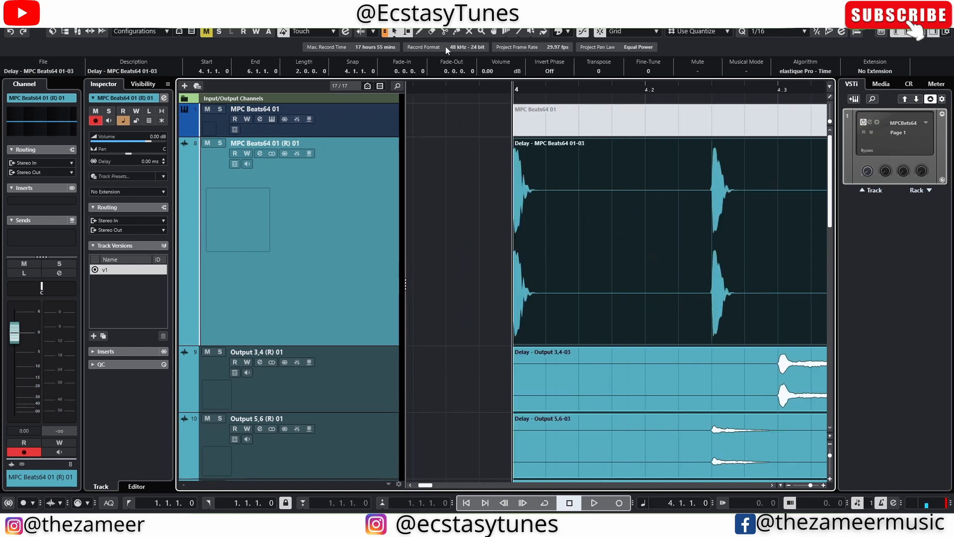
{"action": "scroll", "coordinate": [641, 237], "scroll_direction": "down", "scroll_amount": 9}
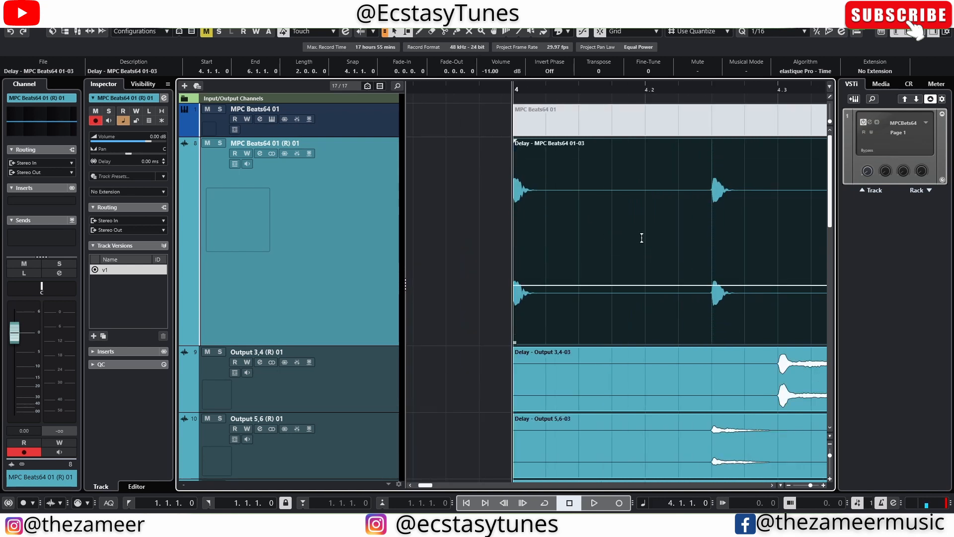
- Scroll down and zoom out to view the rendered Output 3,4 to Output 9,10 tracks
{"action": "left_click", "coordinate": [445, 271]}
{"action": "left_click_drag", "start_coordinate": [678, 261], "coordinate": [420, 445]}
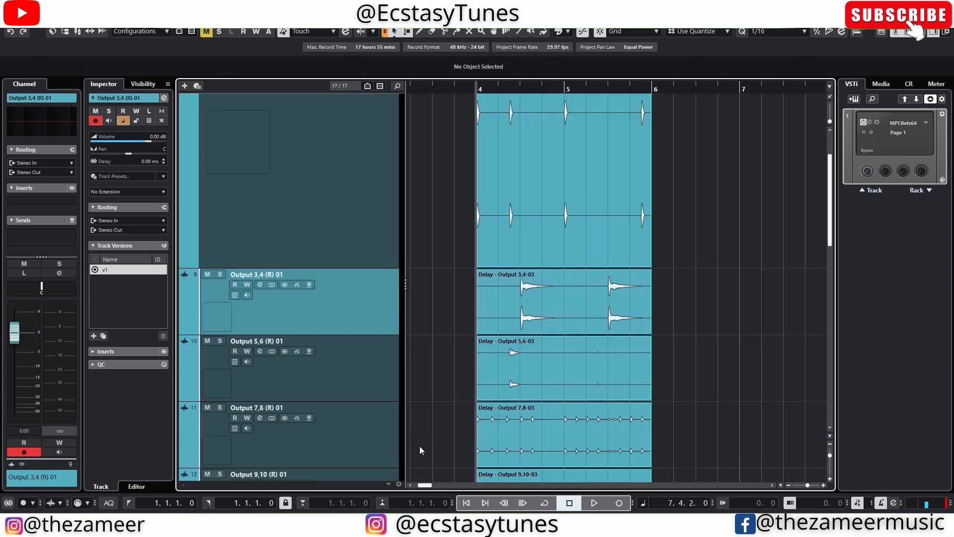